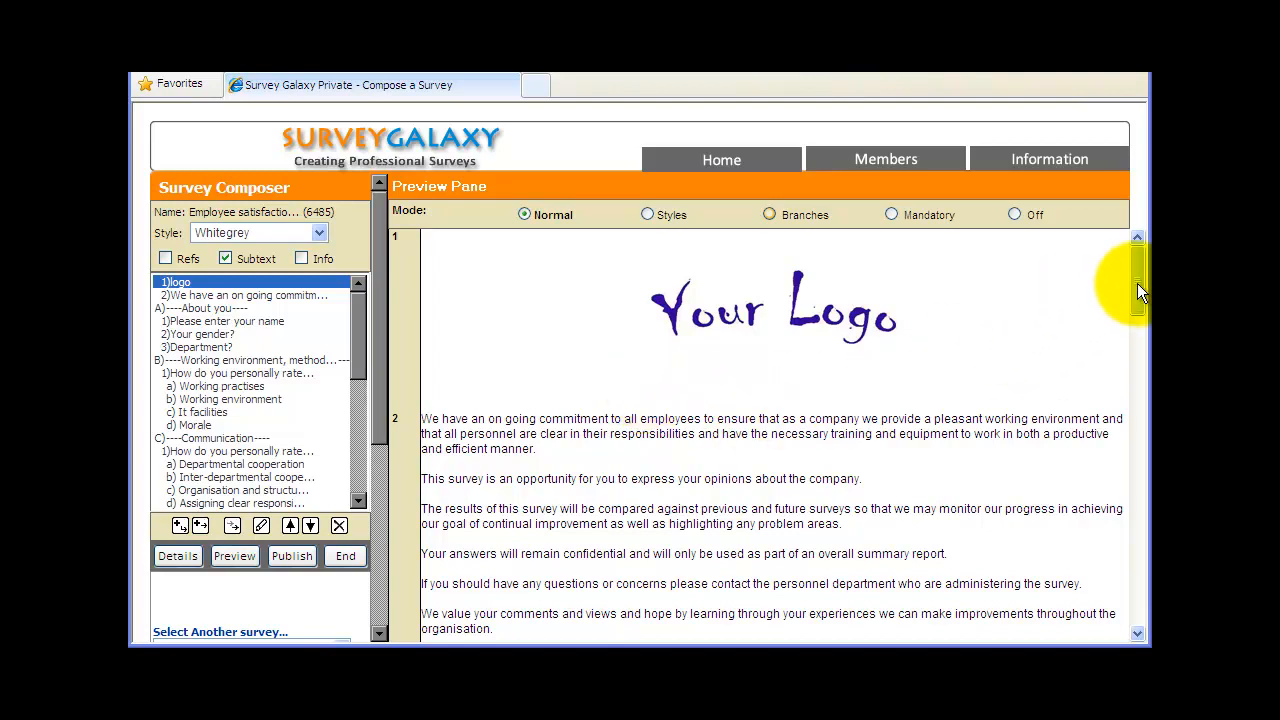
# Step: Insert a display text line containing "<p>" before the Working Environment, Methods and Equipment section heading and save it
pyautogui.moveTo(1140, 282); pyautogui.dragTo(1108, 390)
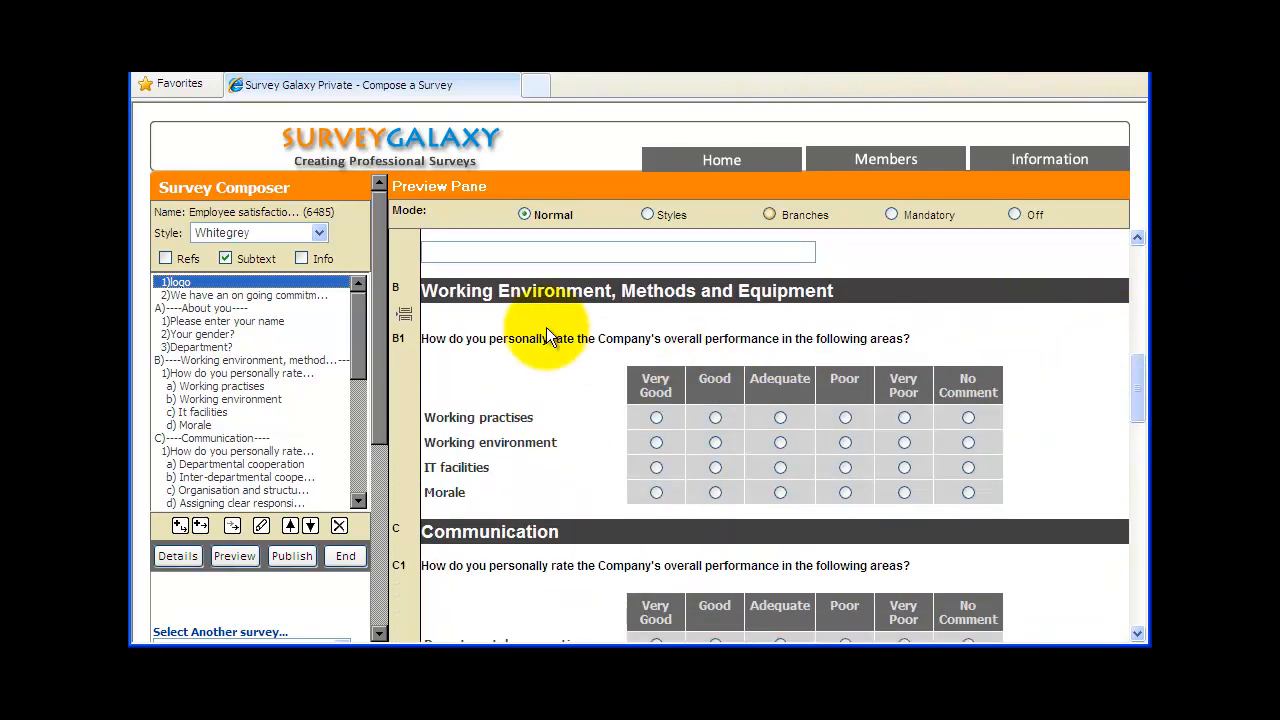
pyautogui.moveTo(404, 316)
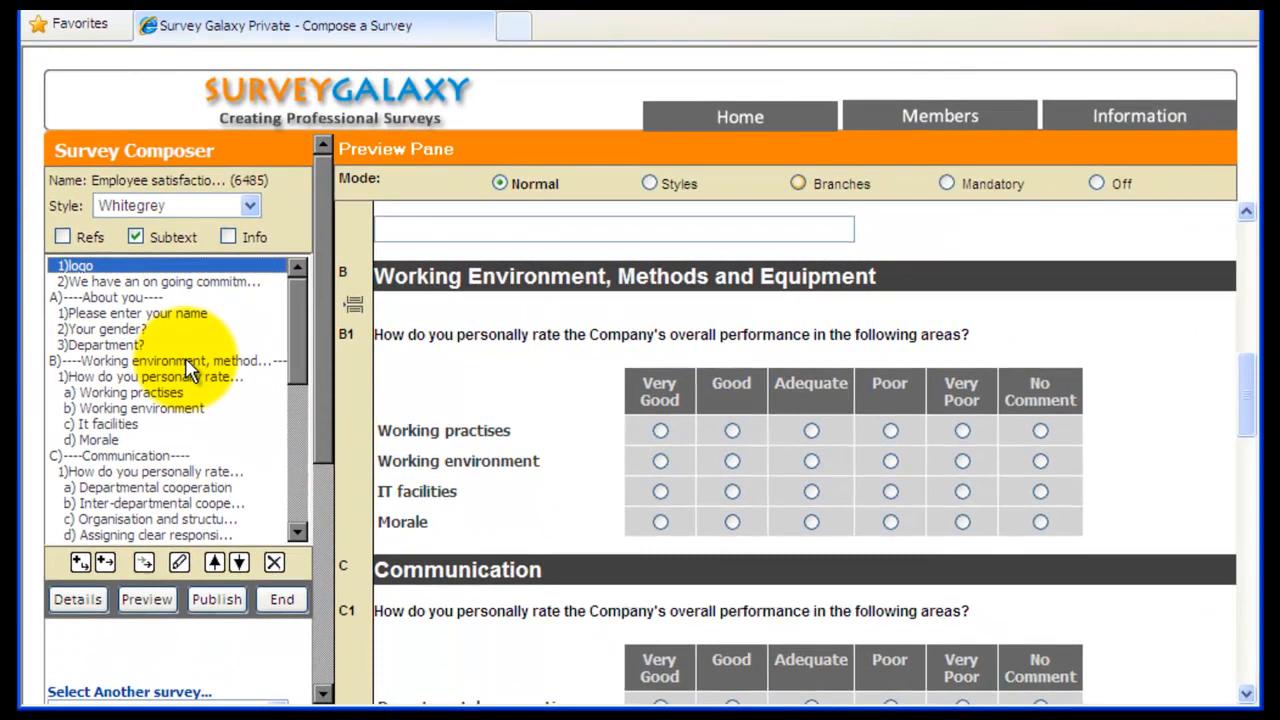
pyautogui.click(186, 362)
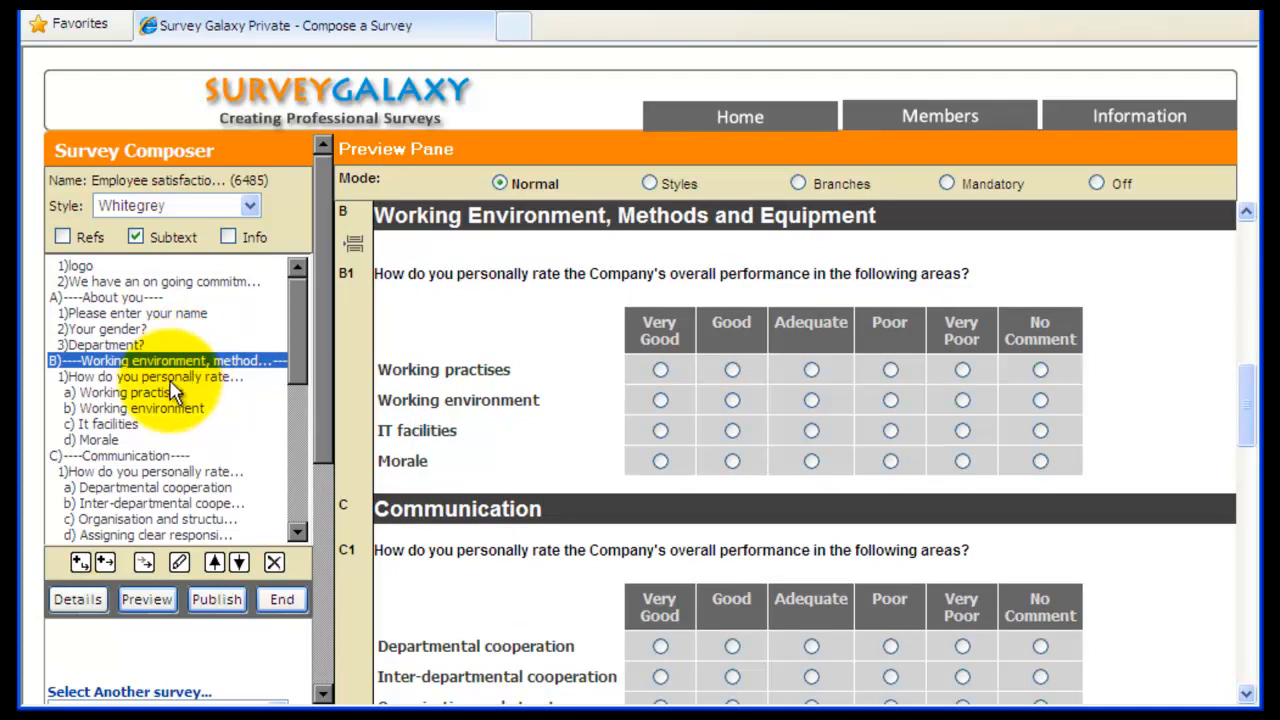
pyautogui.click(106, 568)
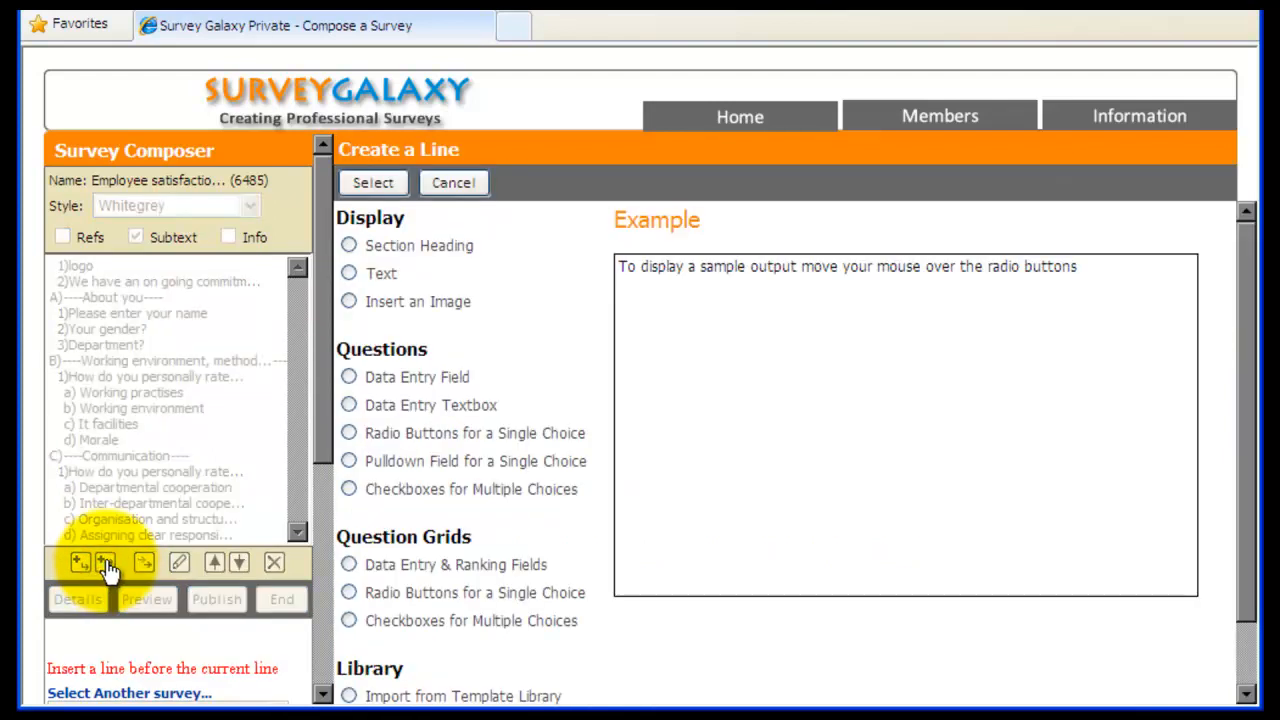
pyautogui.click(356, 276)
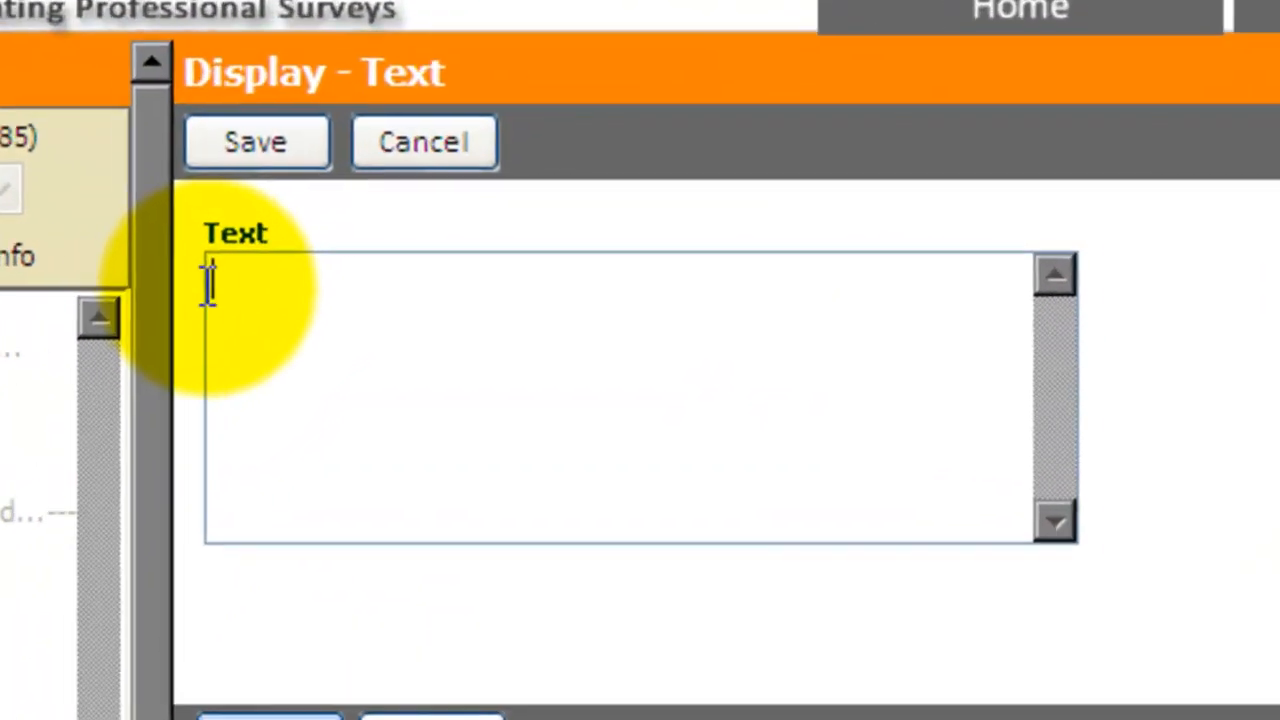
pyautogui.write('<p>')
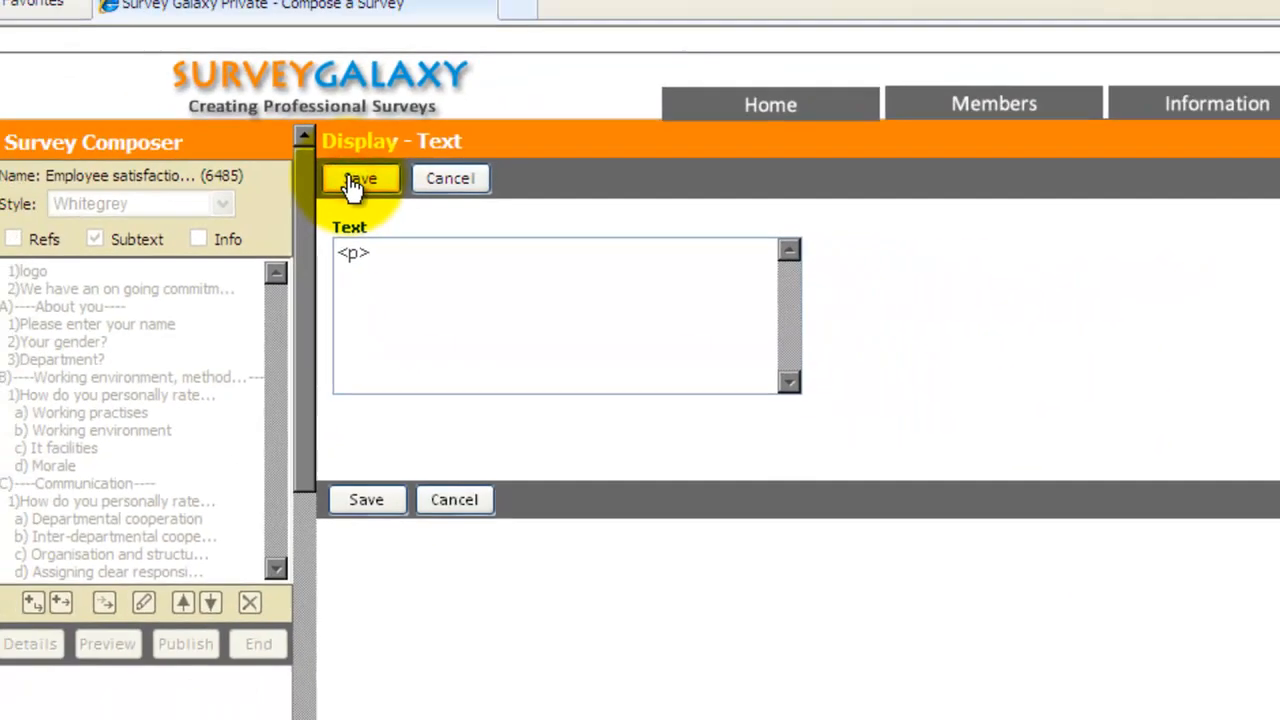
pyautogui.click(238, 154)
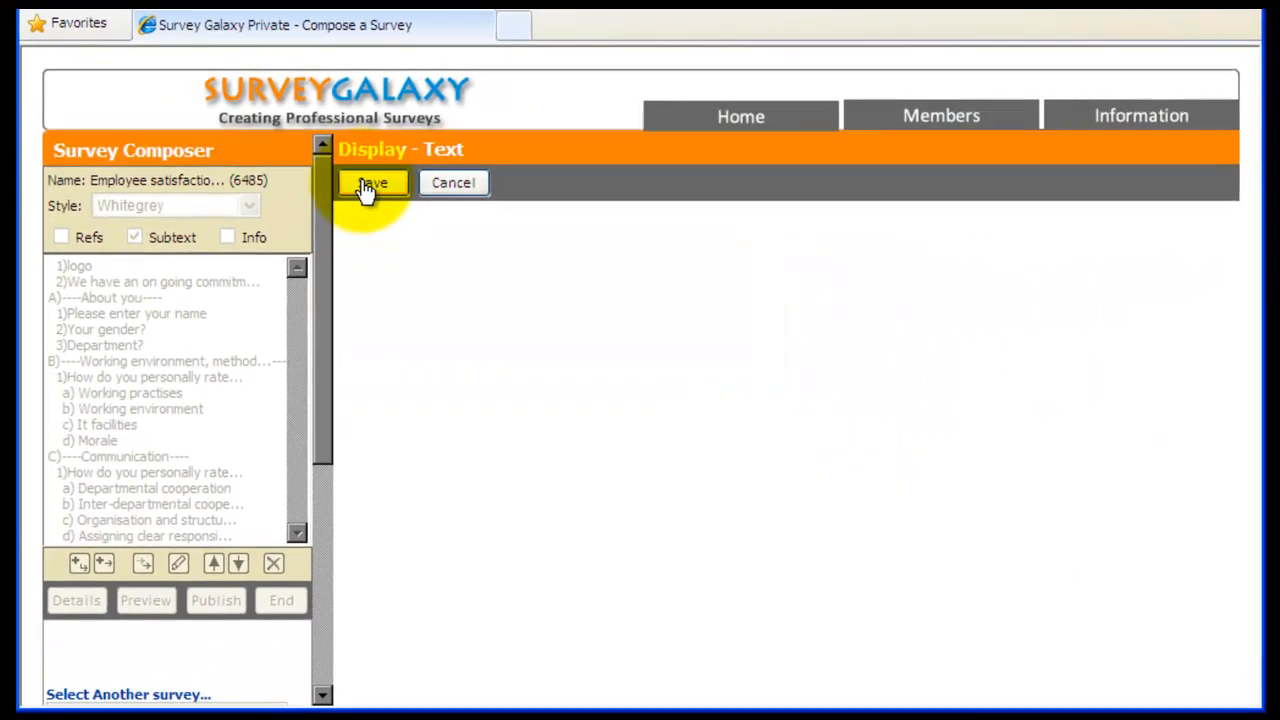
pyautogui.moveTo(1258, 432); pyautogui.dragTo(1249, 400)
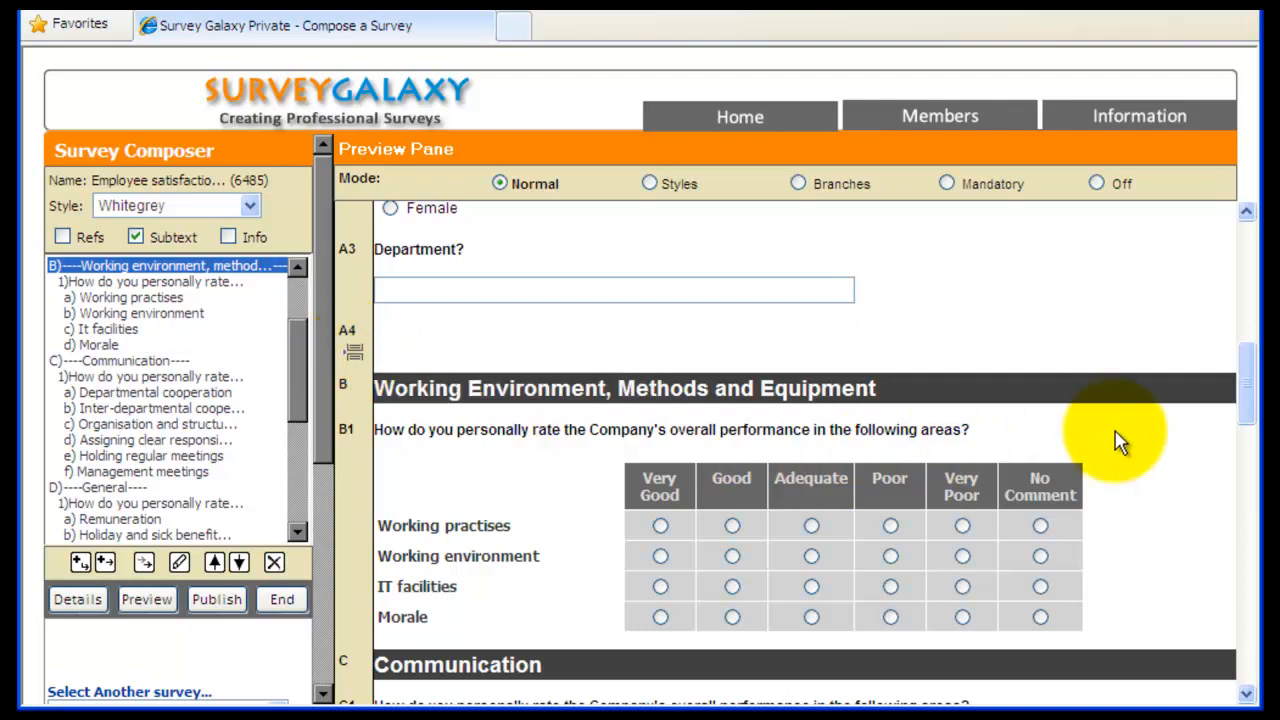
# Step: Insert a display text line containing "<p>" before the Responsibilities section heading and save it
pyautogui.moveTo(1253, 403); pyautogui.dragTo(1250, 530)
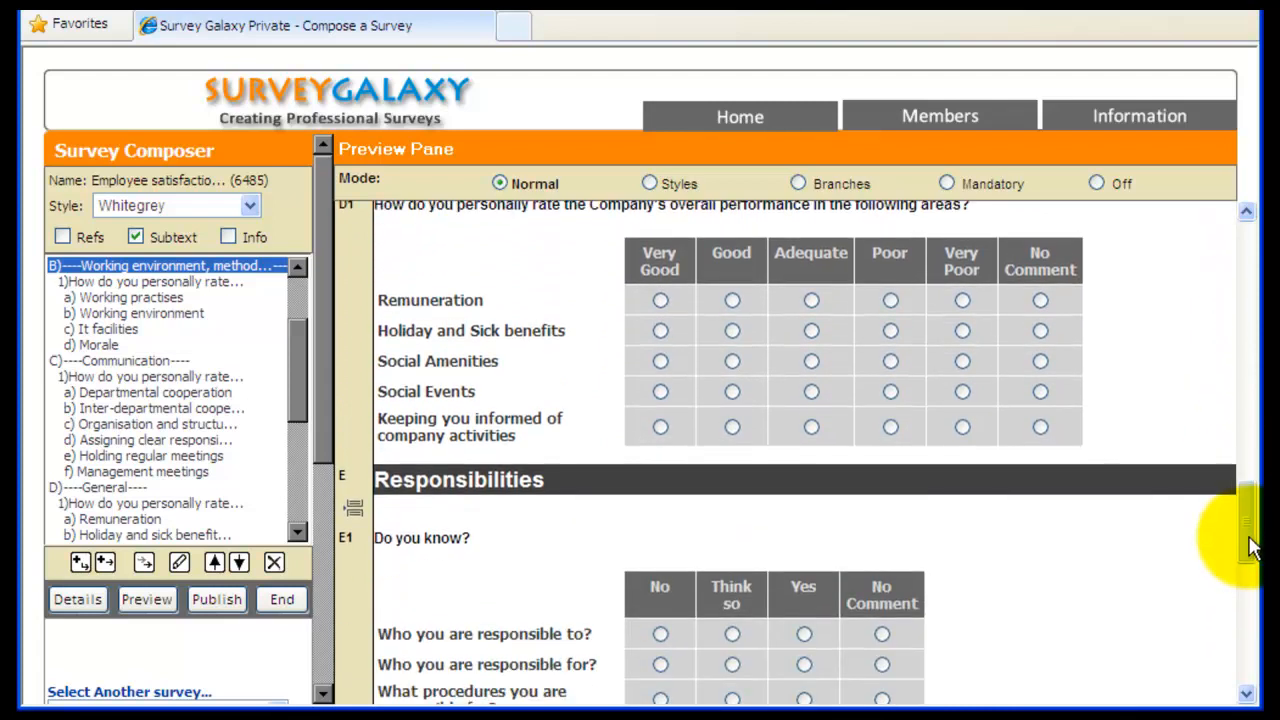
pyautogui.moveTo(351, 508)
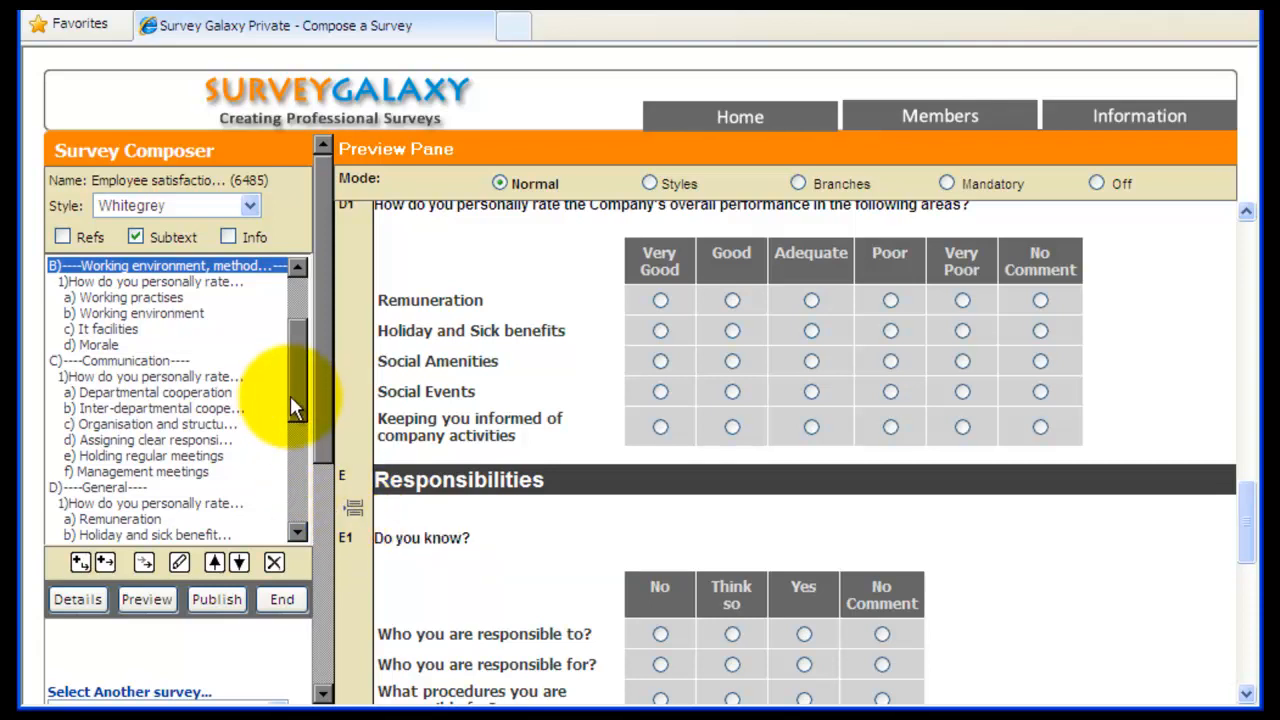
pyautogui.moveTo(296, 392); pyautogui.dragTo(285, 450)
pyautogui.scroll(-1, 285, 450)
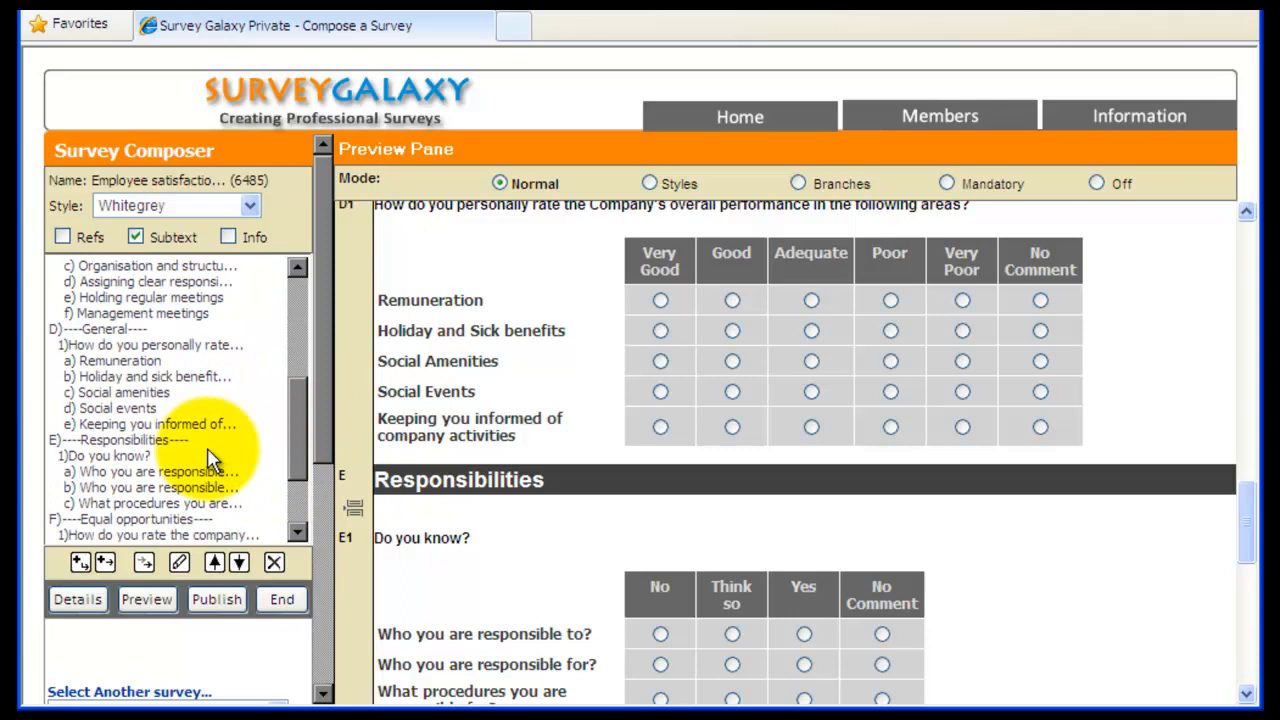
pyautogui.click(130, 441)
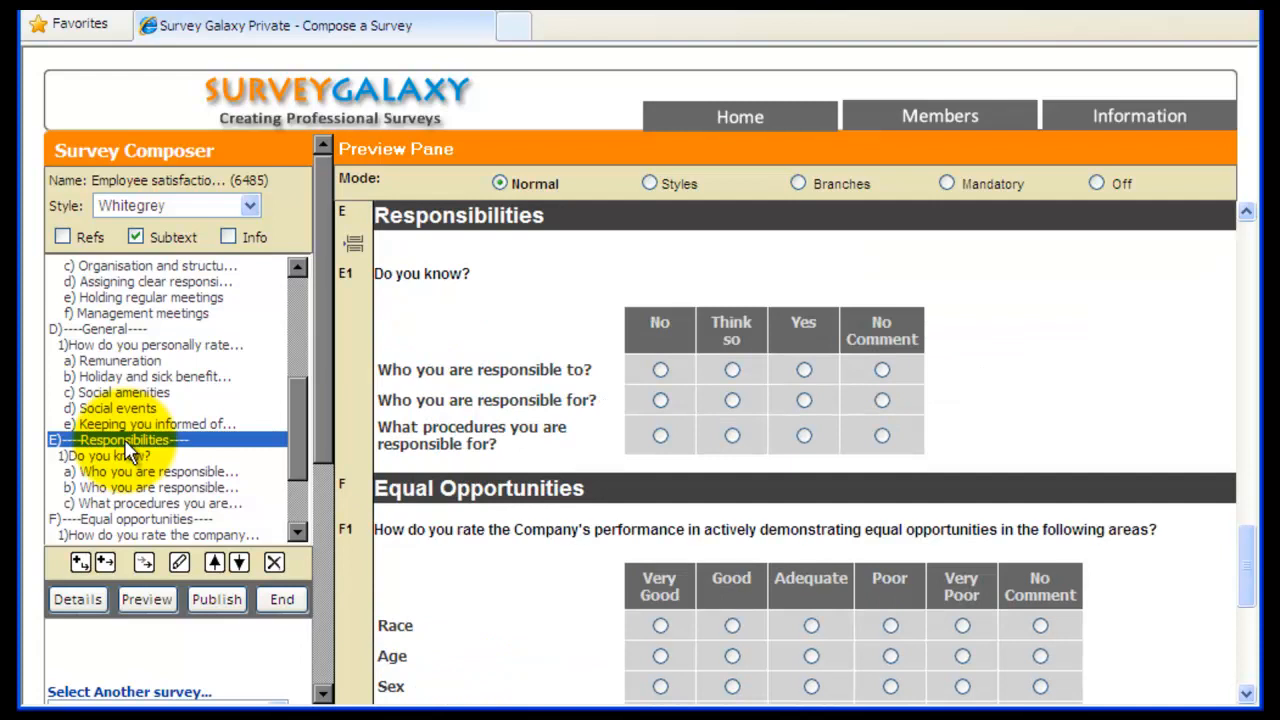
pyautogui.click(107, 565)
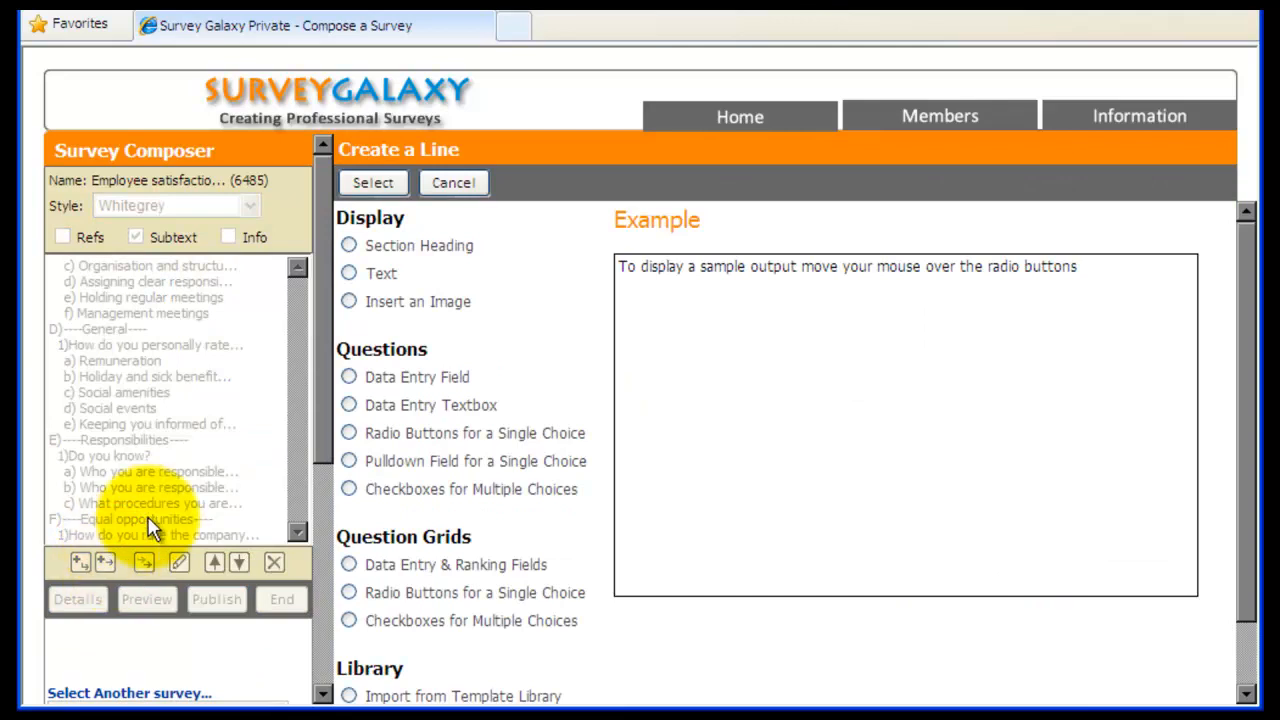
pyautogui.doubleClick(347, 277)
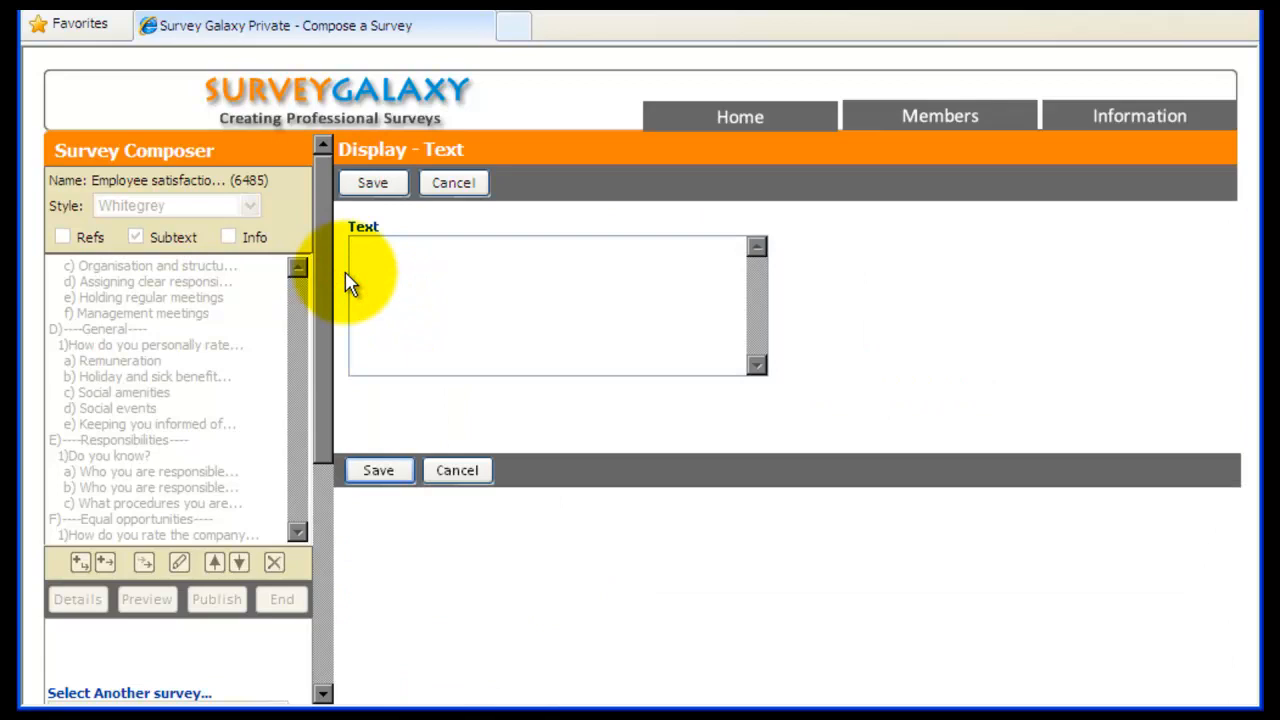
pyautogui.click(360, 253)
pyautogui.write('<p>')
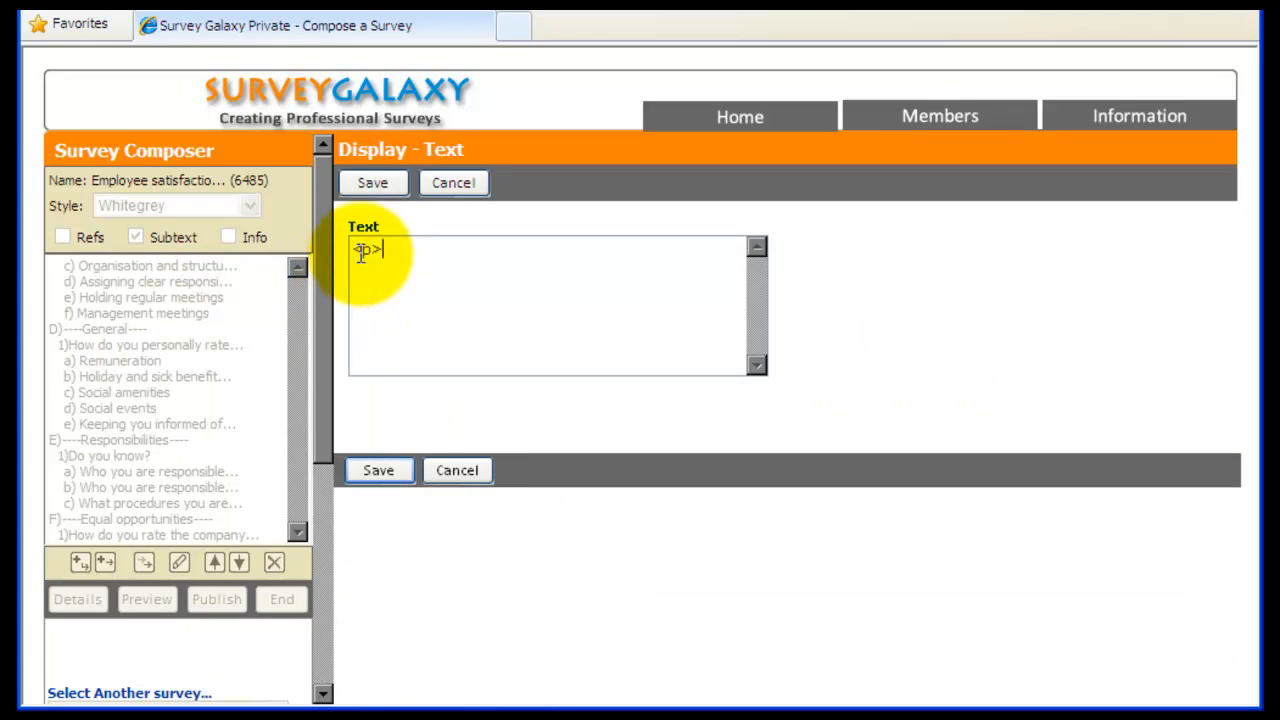
pyautogui.click(372, 184)
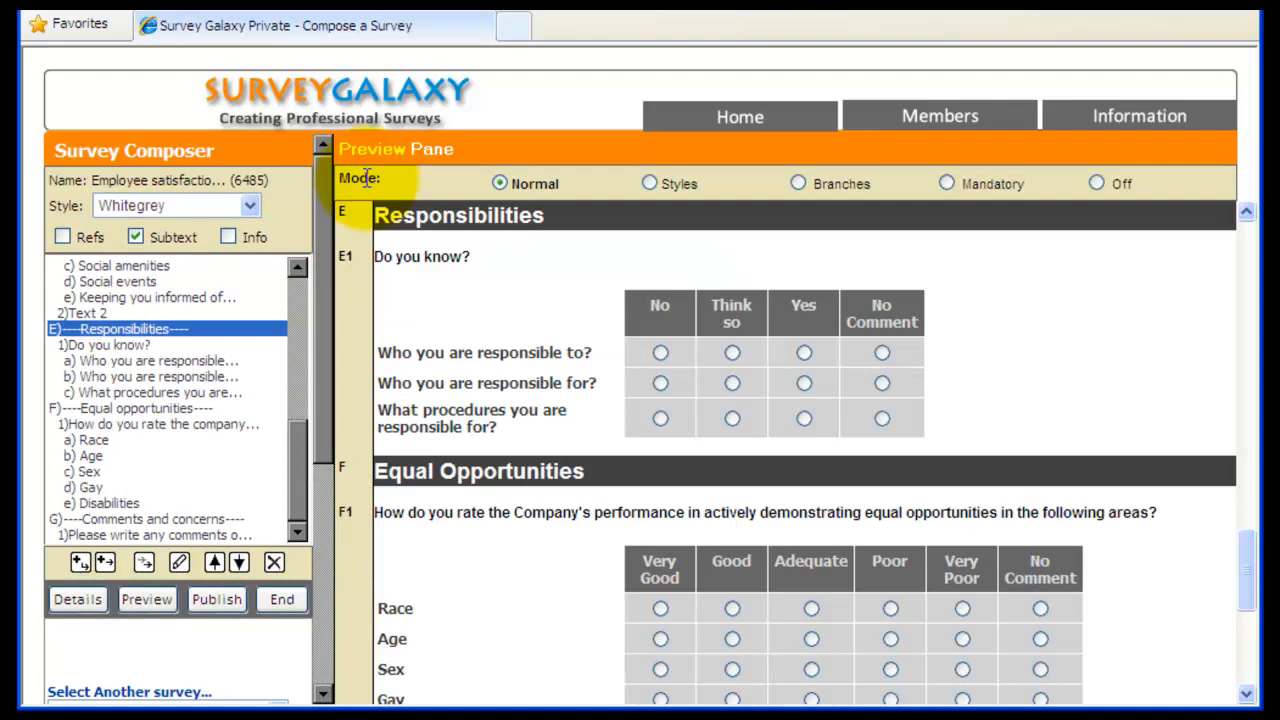
pyautogui.moveTo(1250, 565); pyautogui.dragTo(1249, 530)
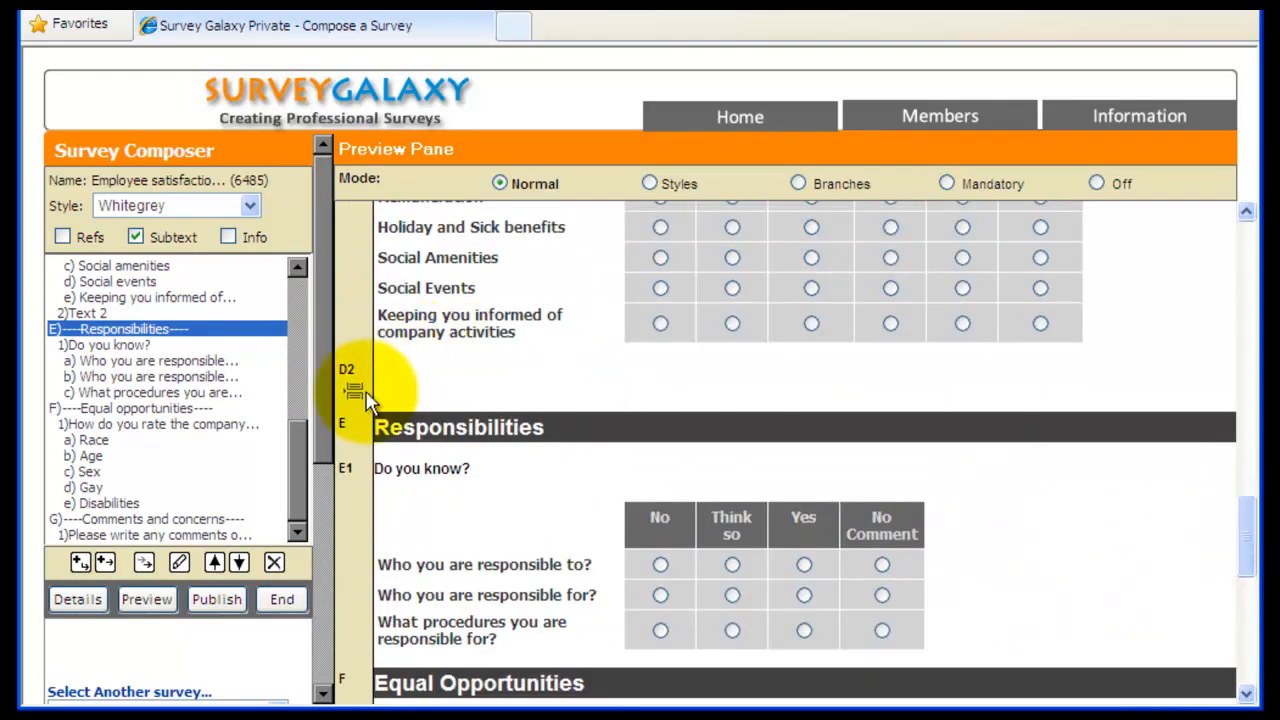
pyautogui.moveTo(352, 395)
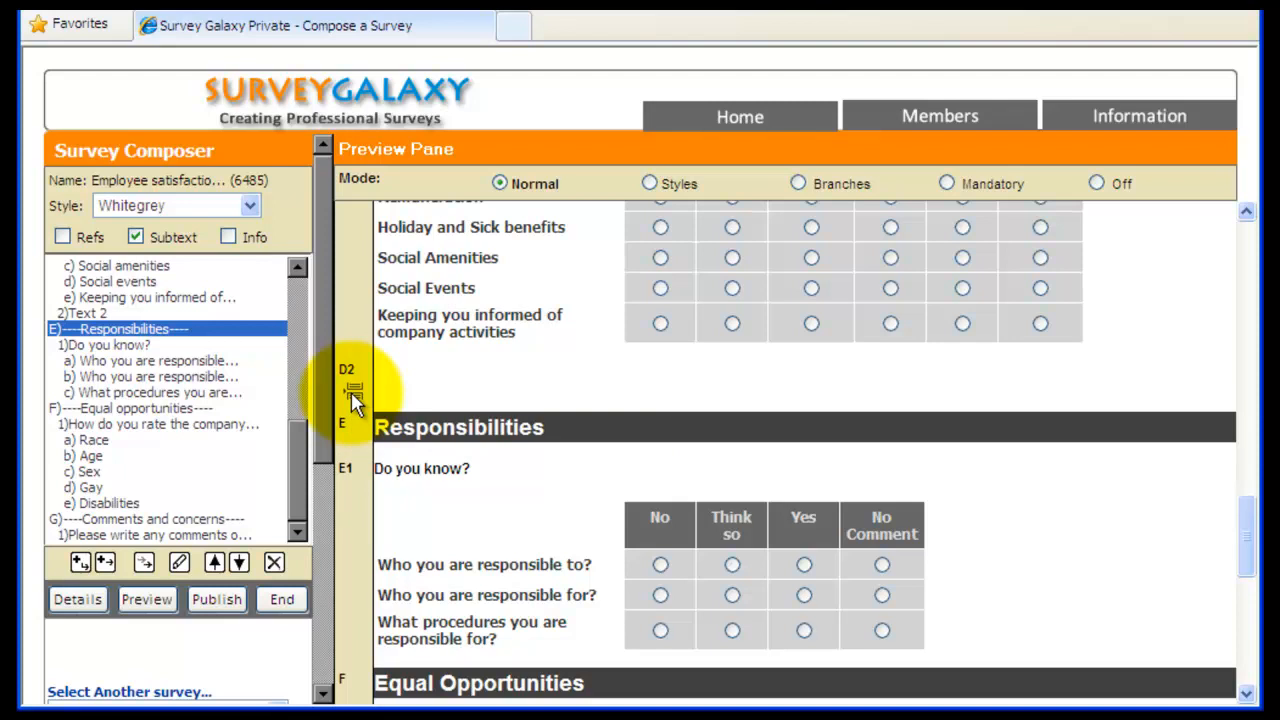
# Step: Delete the text line at the end of the General section, just before Responsibilities
pyautogui.moveTo(294, 475); pyautogui.dragTo(294, 447)
pyautogui.click(92, 392)
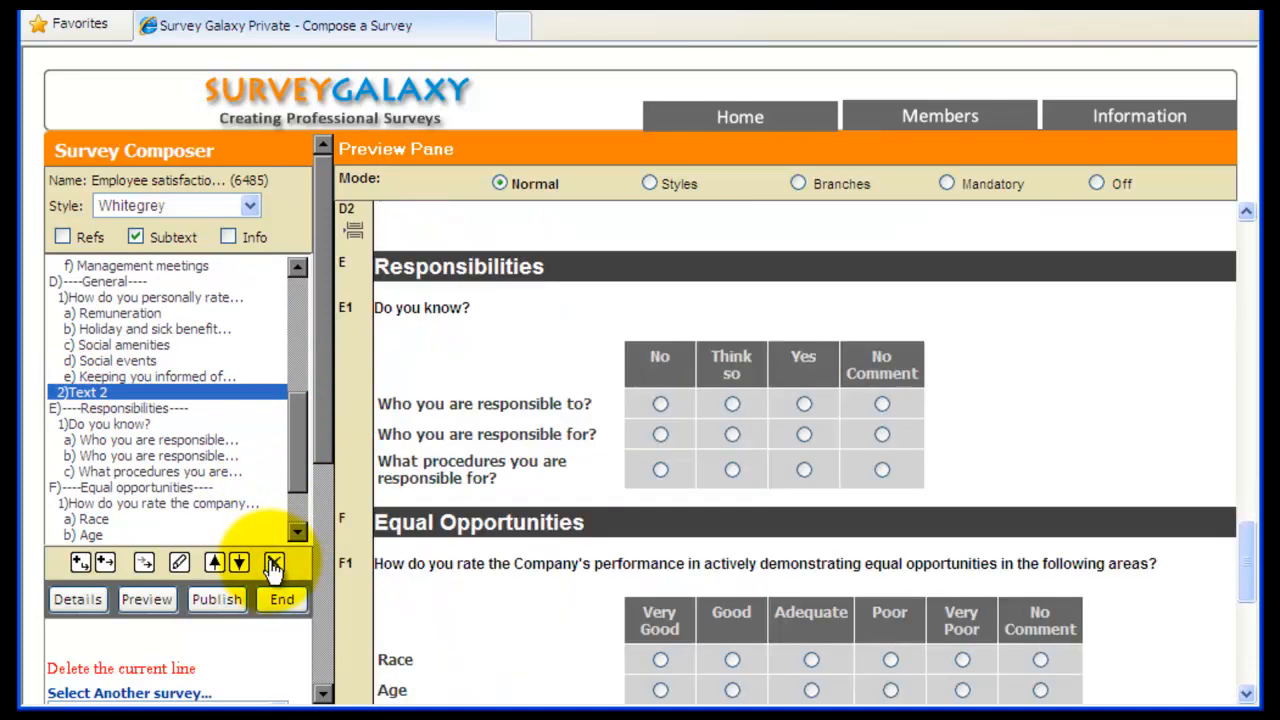
pyautogui.click(274, 565)
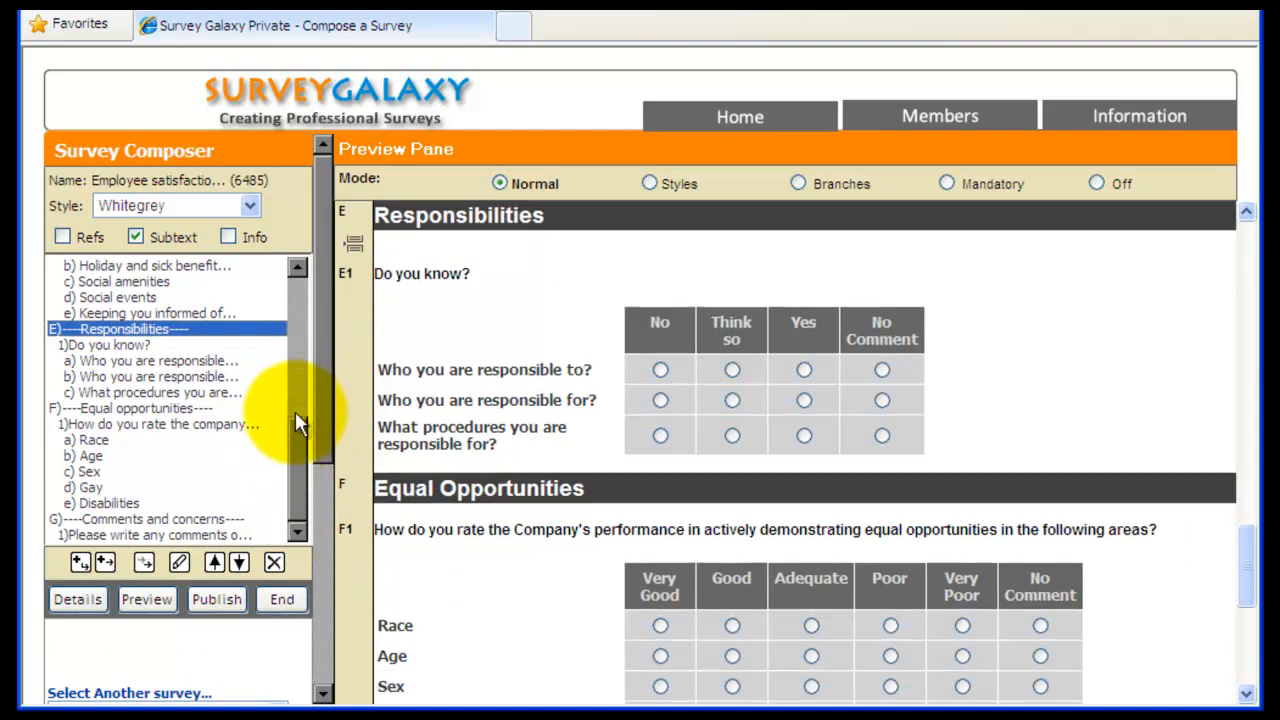
# Step: Delete the text line after the Department? question in the About you section
pyautogui.scroll(4, 297, 430)
pyautogui.scroll(1, 299, 415)
pyautogui.moveTo(299, 410); pyautogui.dragTo(290, 361)
pyautogui.click(100, 298)
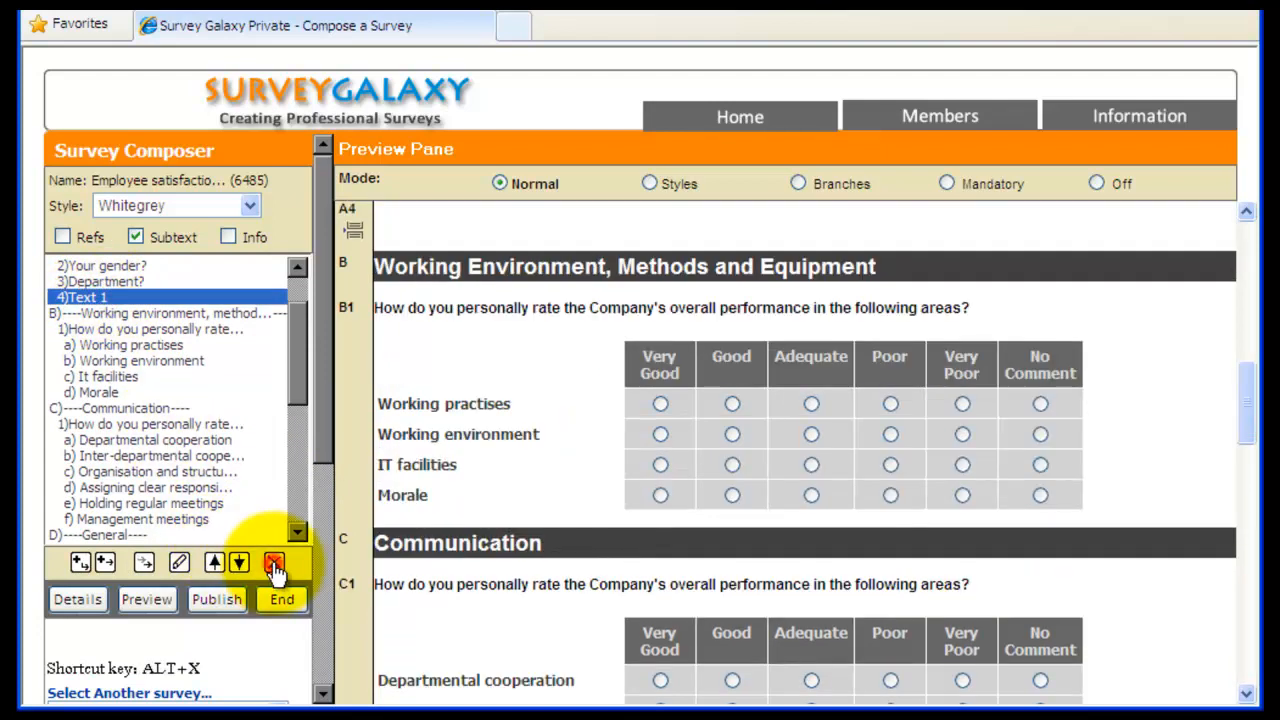
pyautogui.click(274, 566)
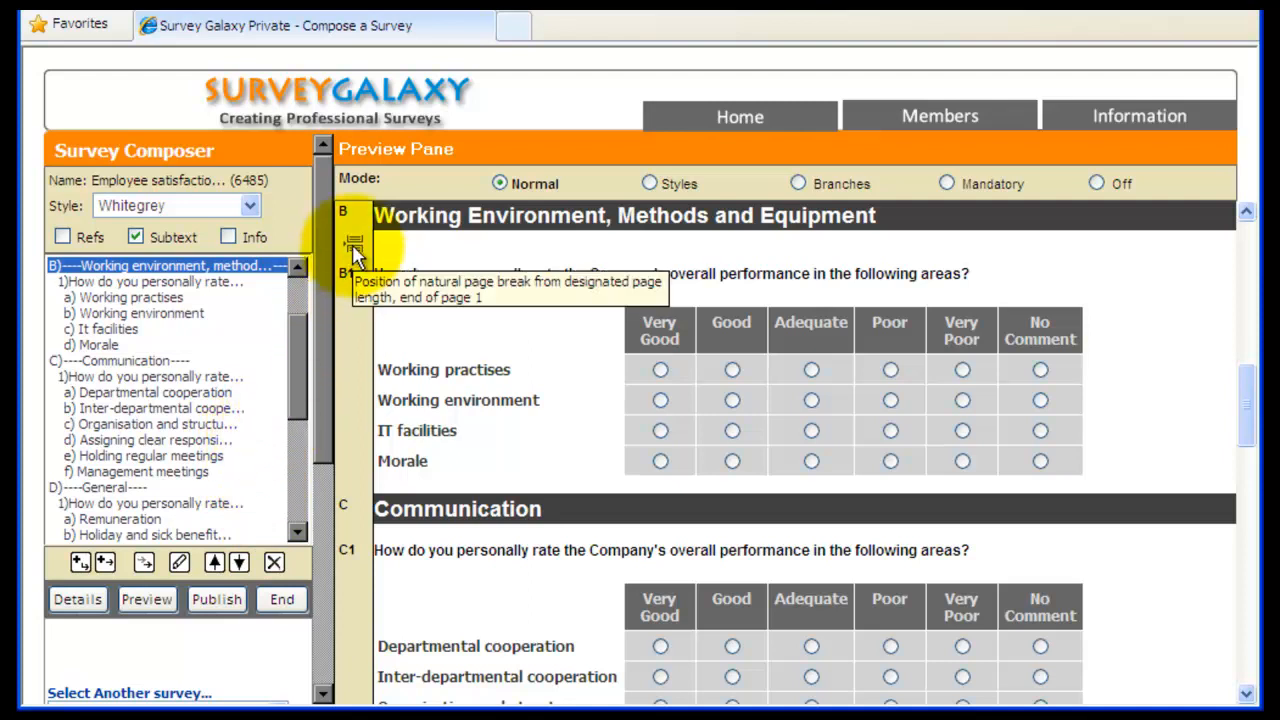
# Step: Set the survey's page length to 6, save the survey details, and check the page break positions in the preview
pyautogui.click(80, 599)
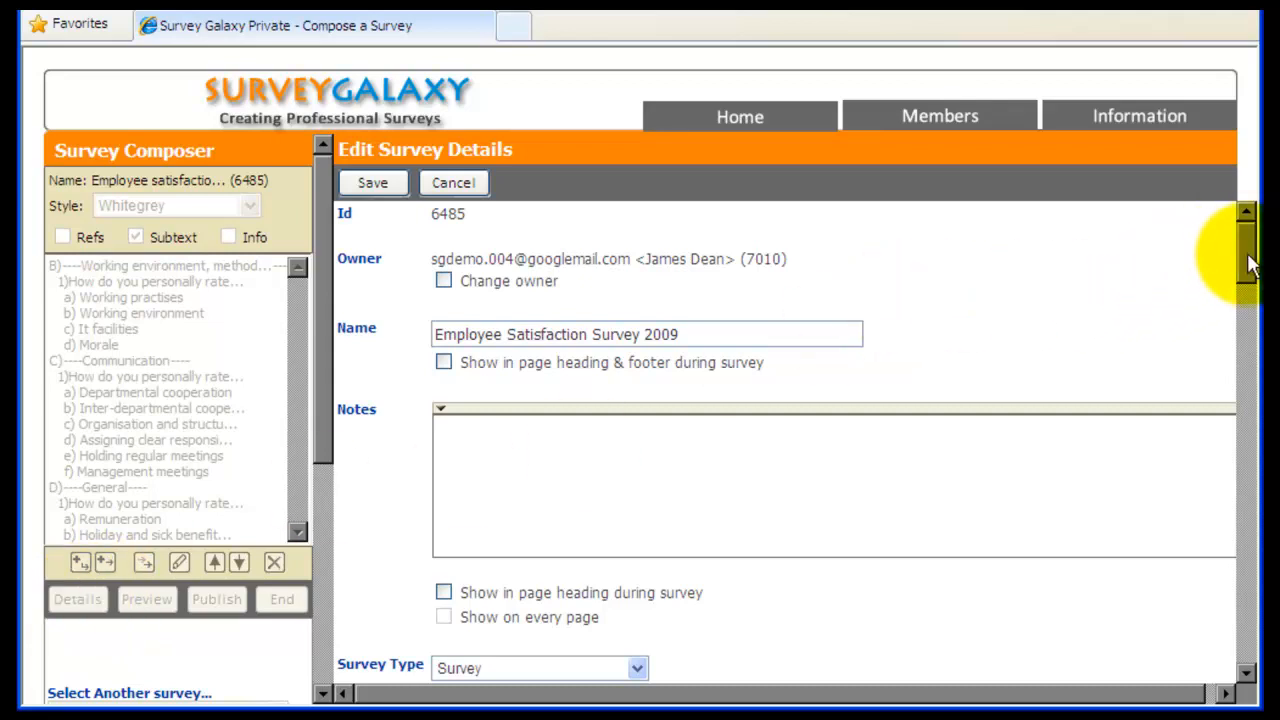
pyautogui.moveTo(1248, 266); pyautogui.dragTo(1234, 449)
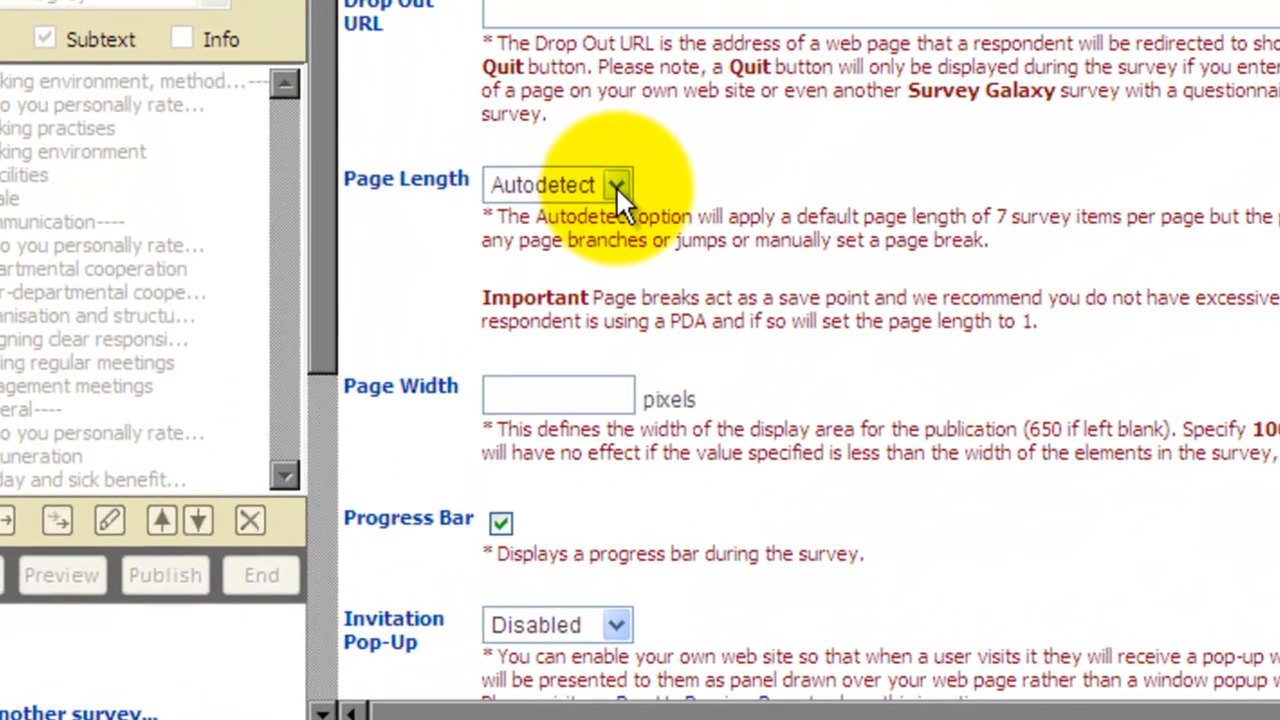
pyautogui.click(603, 207)
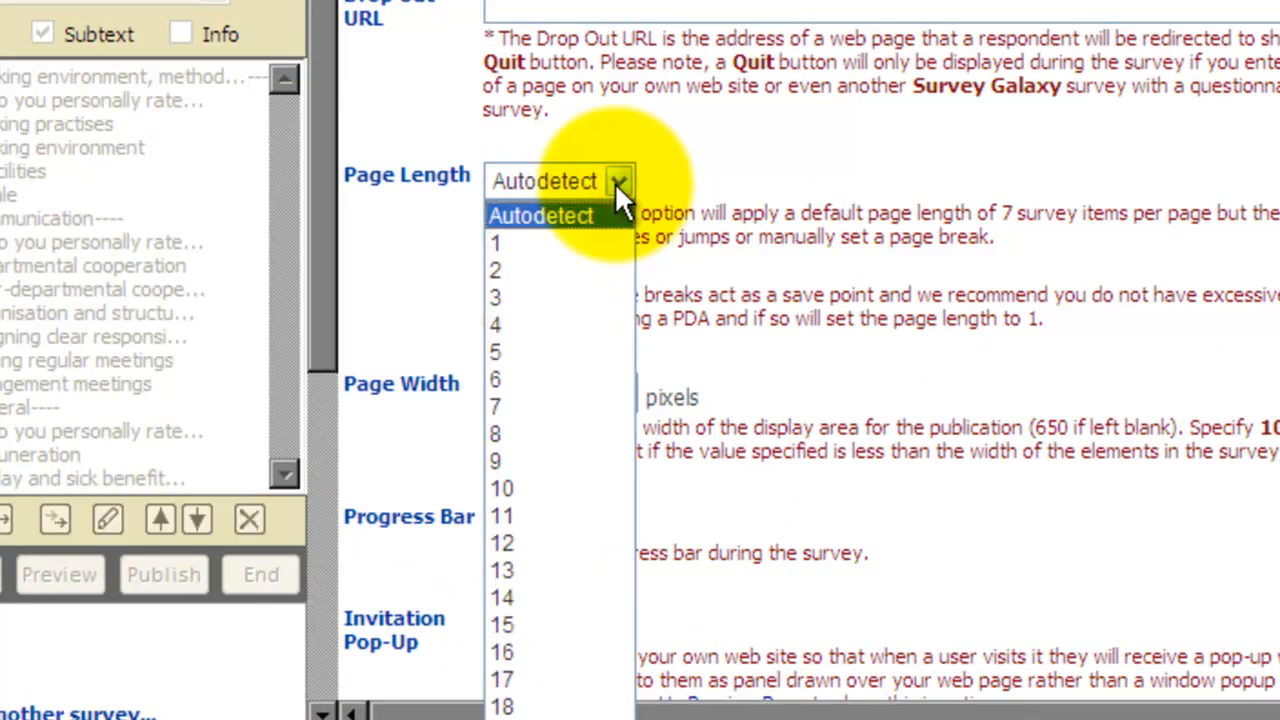
pyautogui.click(570, 380)
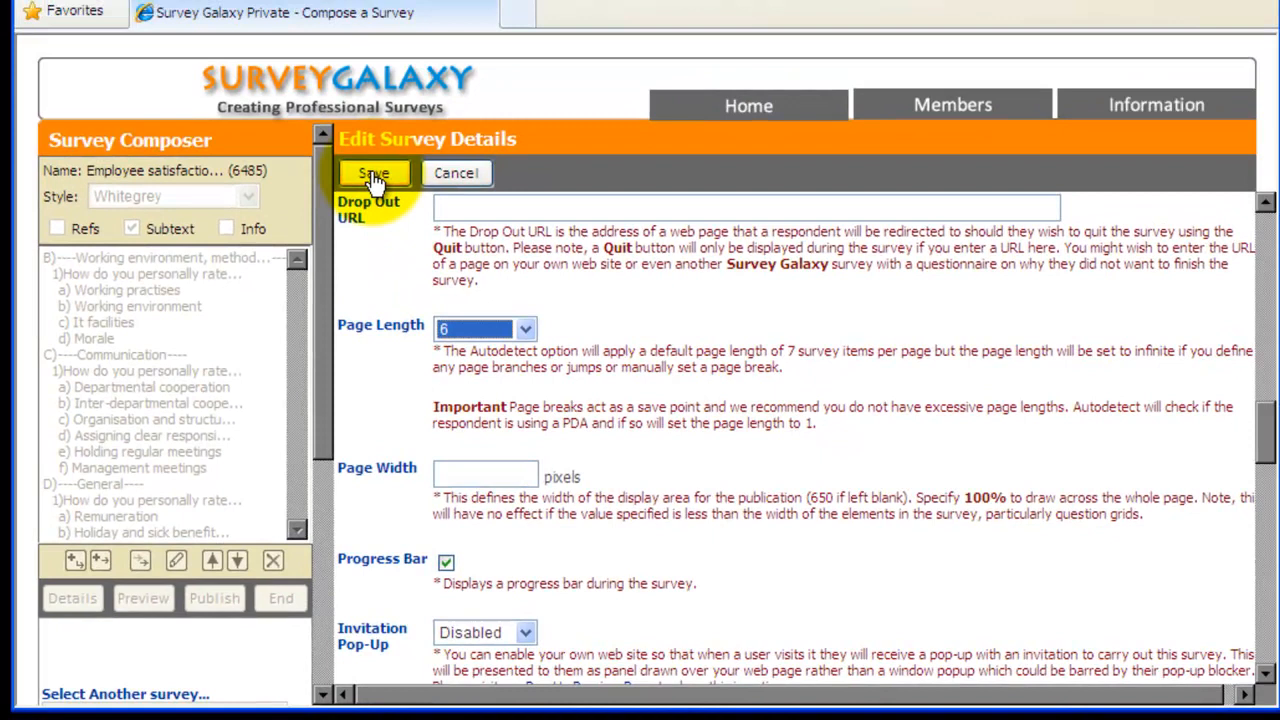
pyautogui.click(384, 66)
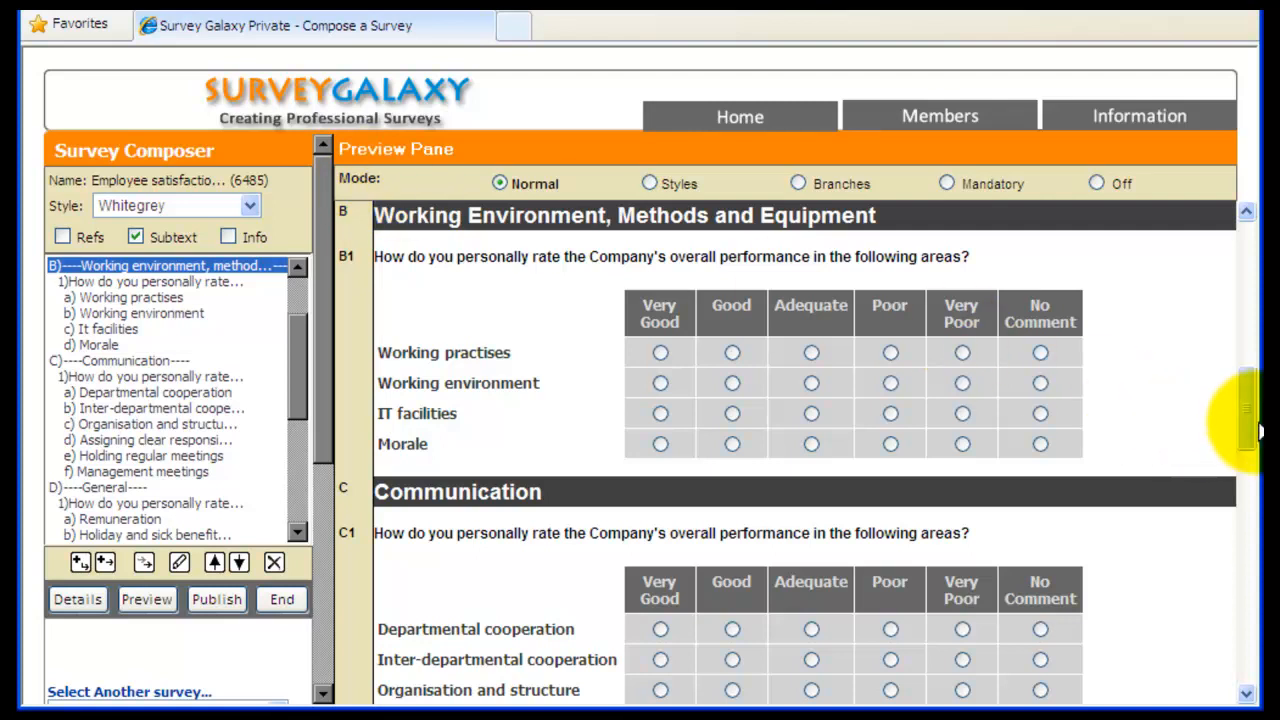
pyautogui.moveTo(1250, 423)
pyautogui.mouseDown()
pyautogui.moveTo(1247, 243)
pyautogui.moveTo(1247, 423)
pyautogui.mouseUp()
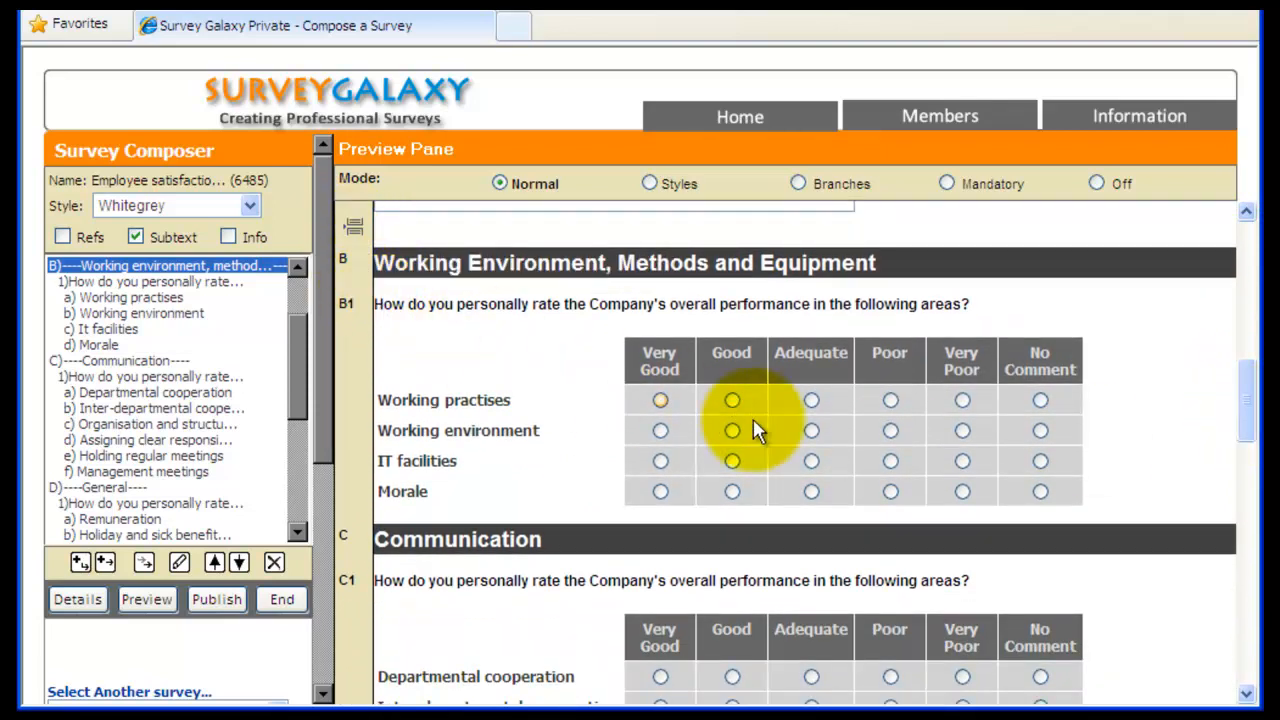
pyautogui.moveTo(1249, 403); pyautogui.dragTo(1247, 522)
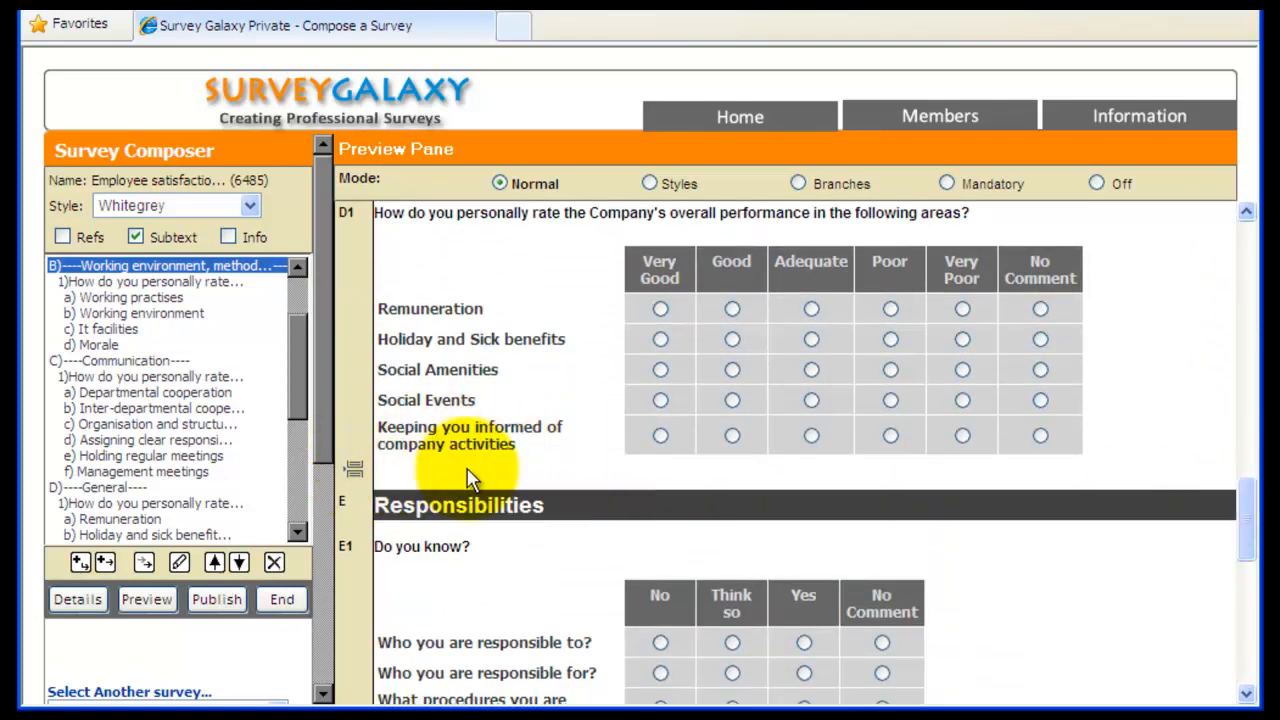
pyautogui.moveTo(1249, 503); pyautogui.dragTo(1233, 226)
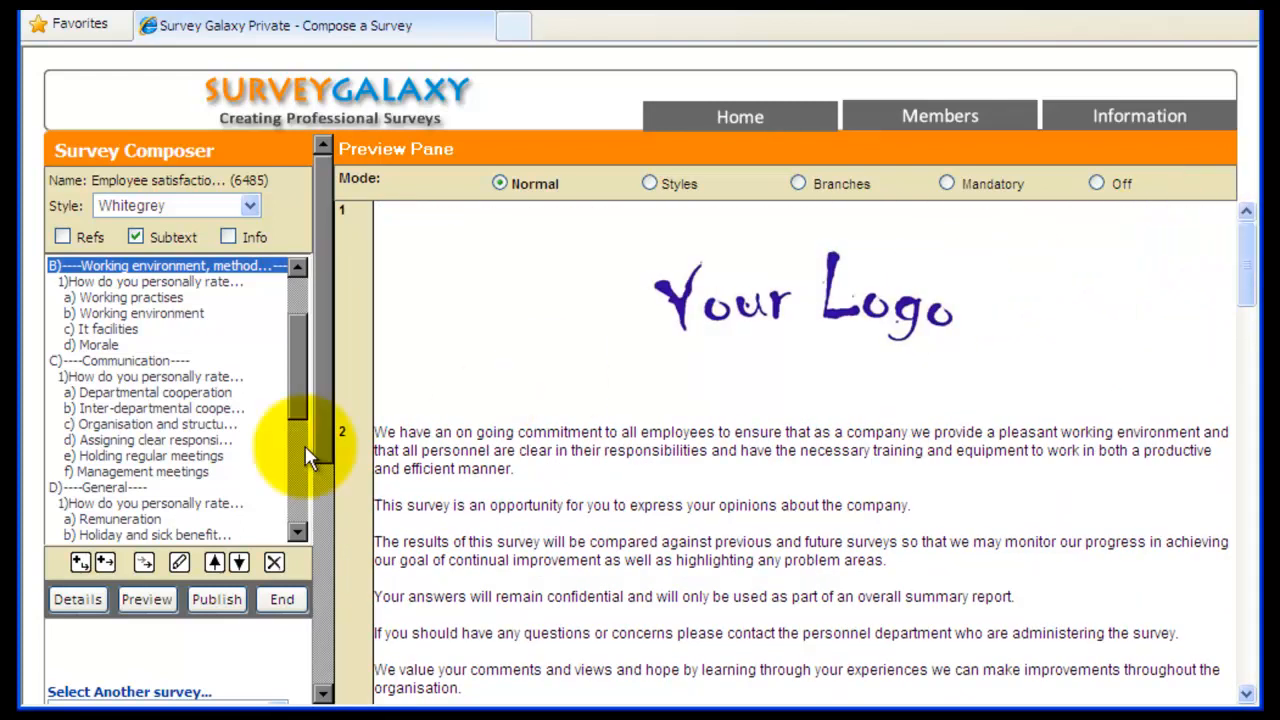
# Step: Set the survey's page length to Autodetect and save the survey details
pyautogui.click(72, 600)
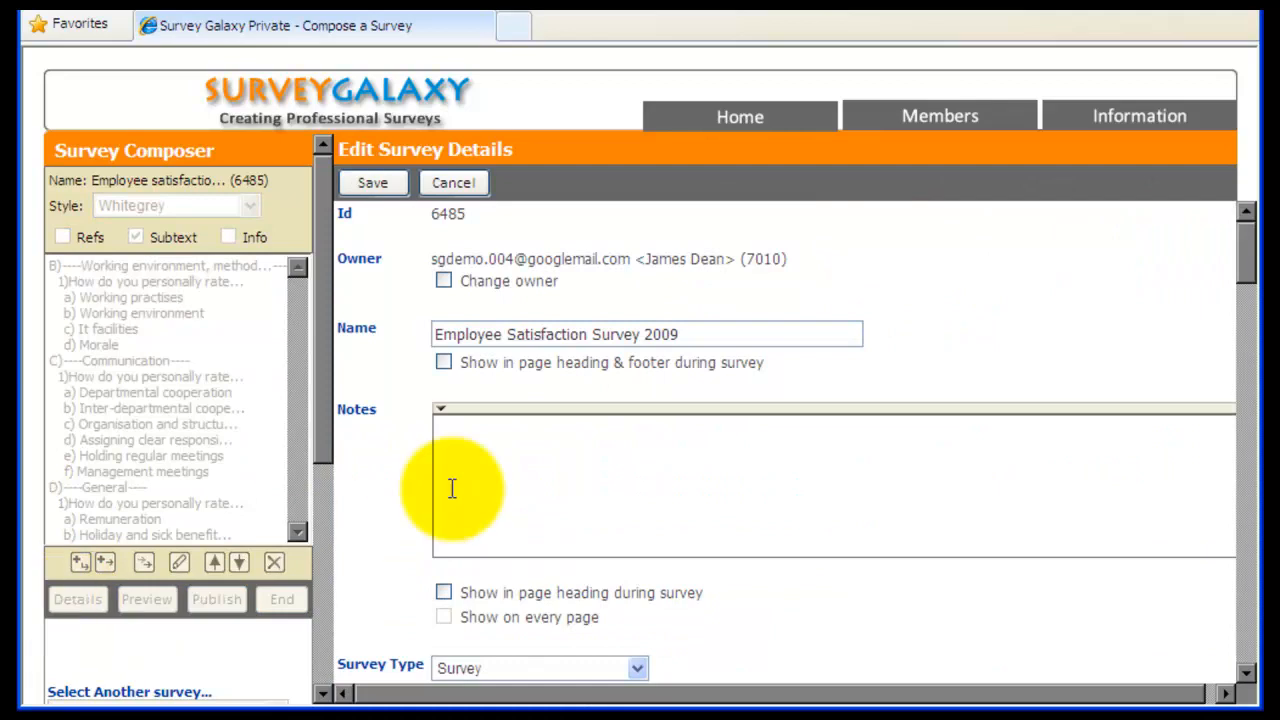
pyautogui.moveTo(1253, 250); pyautogui.dragTo(1248, 440)
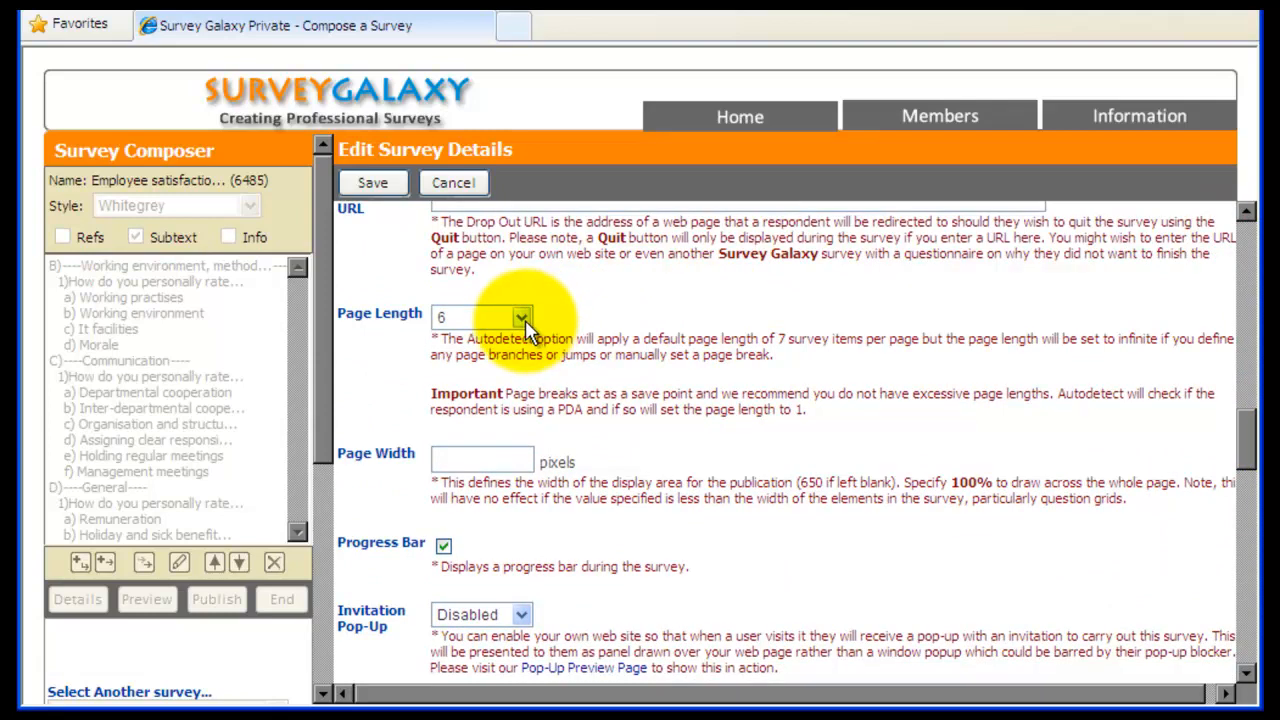
pyautogui.click(522, 318)
pyautogui.click(476, 341)
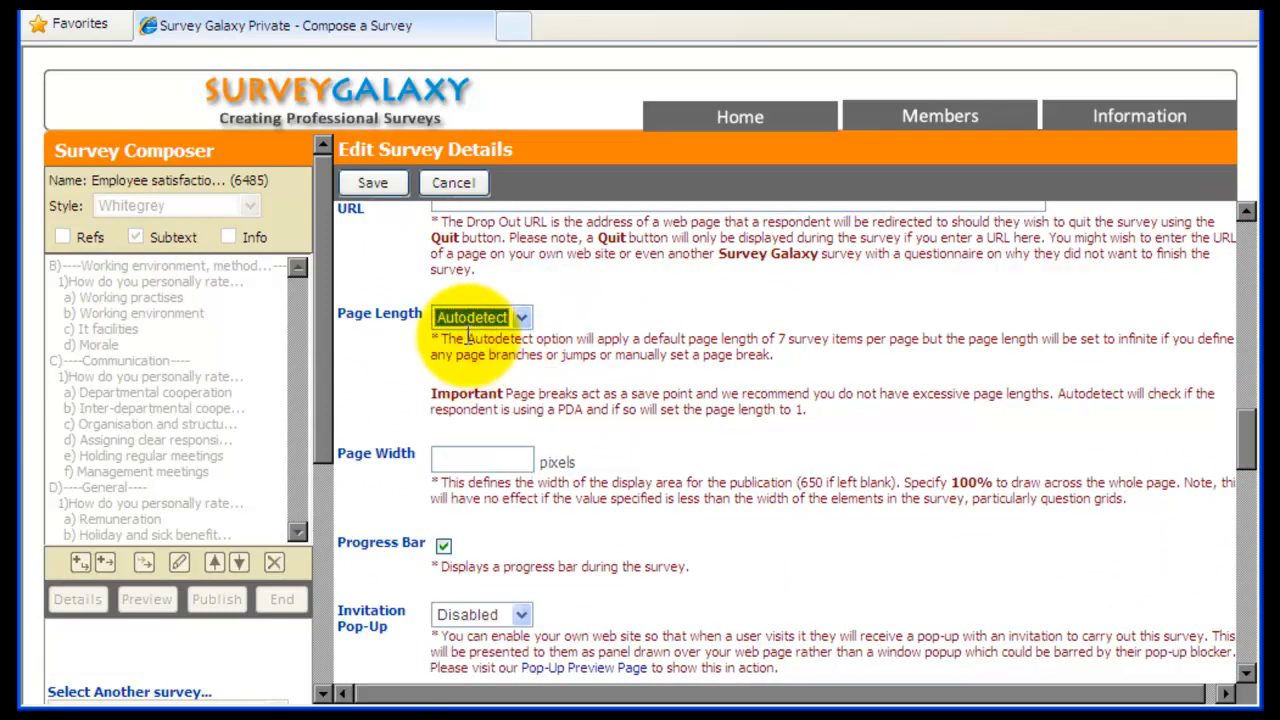
pyautogui.click(362, 185)
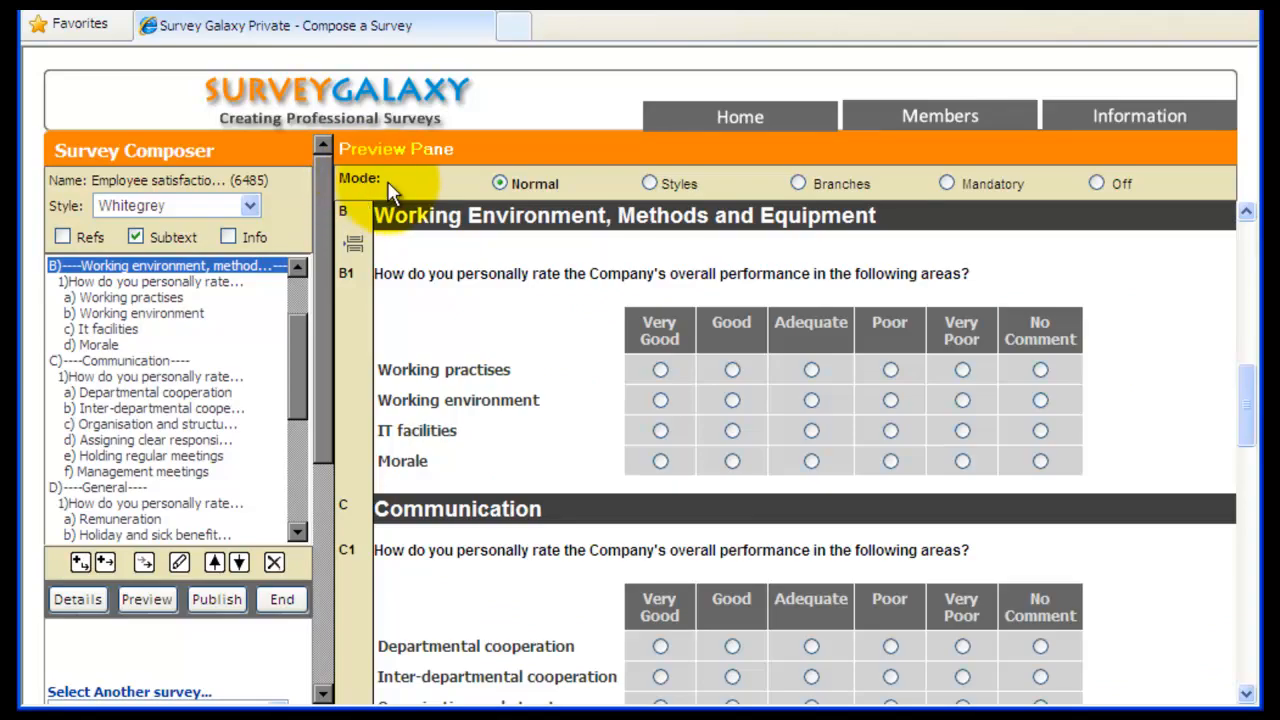
# Step: In branching mode, insert a page break after the Department? question by setting its jump to Next Page (Insert Page Break)
pyautogui.click(798, 184)
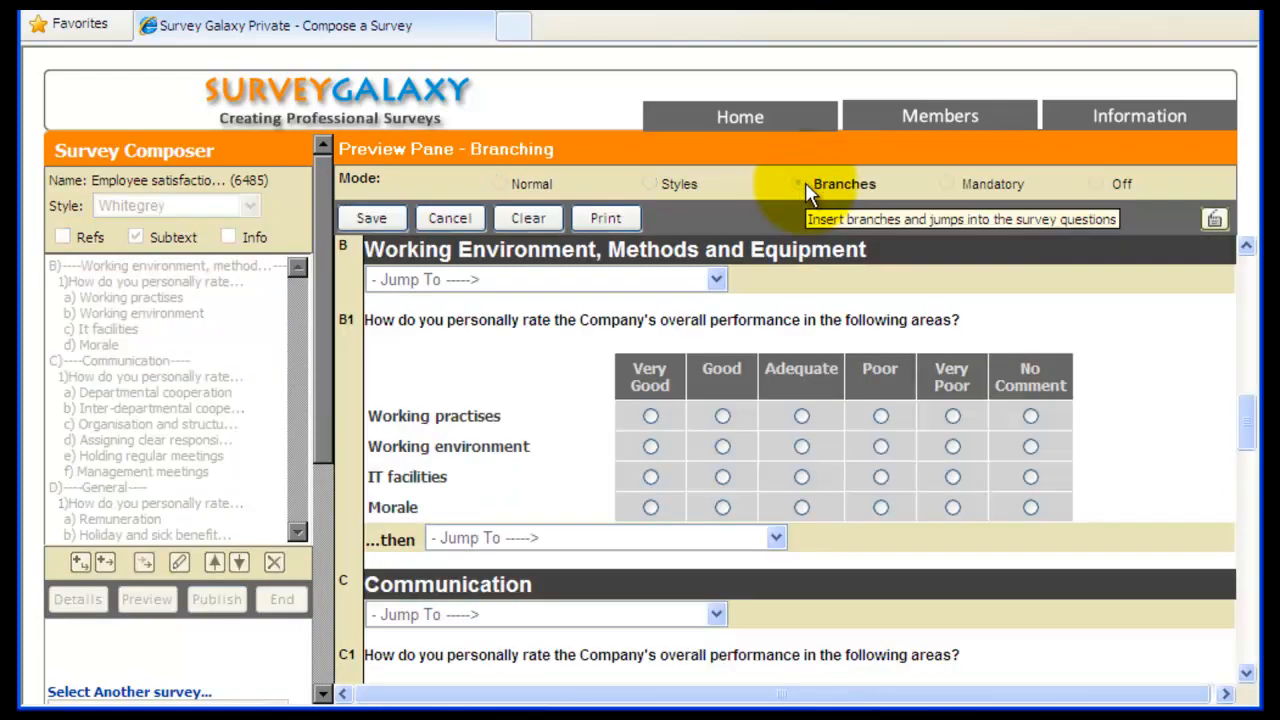
pyautogui.moveTo(1249, 432); pyautogui.dragTo(1248, 395)
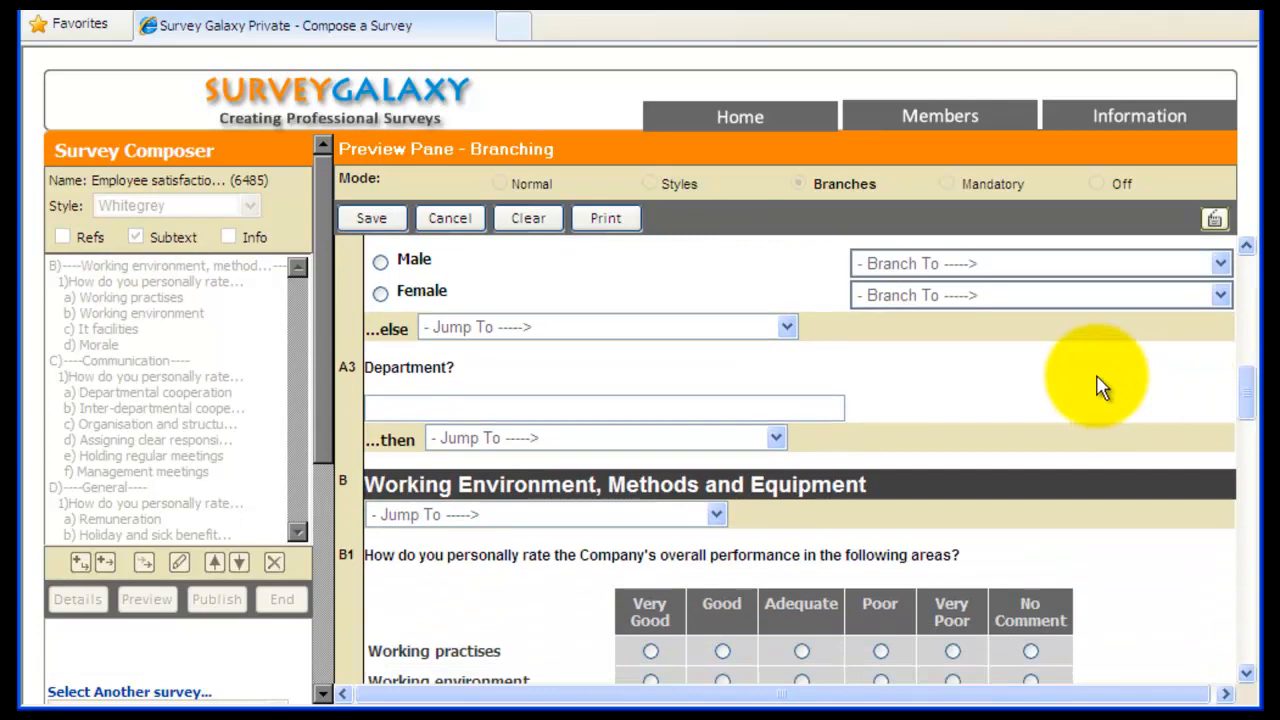
pyautogui.click(776, 438)
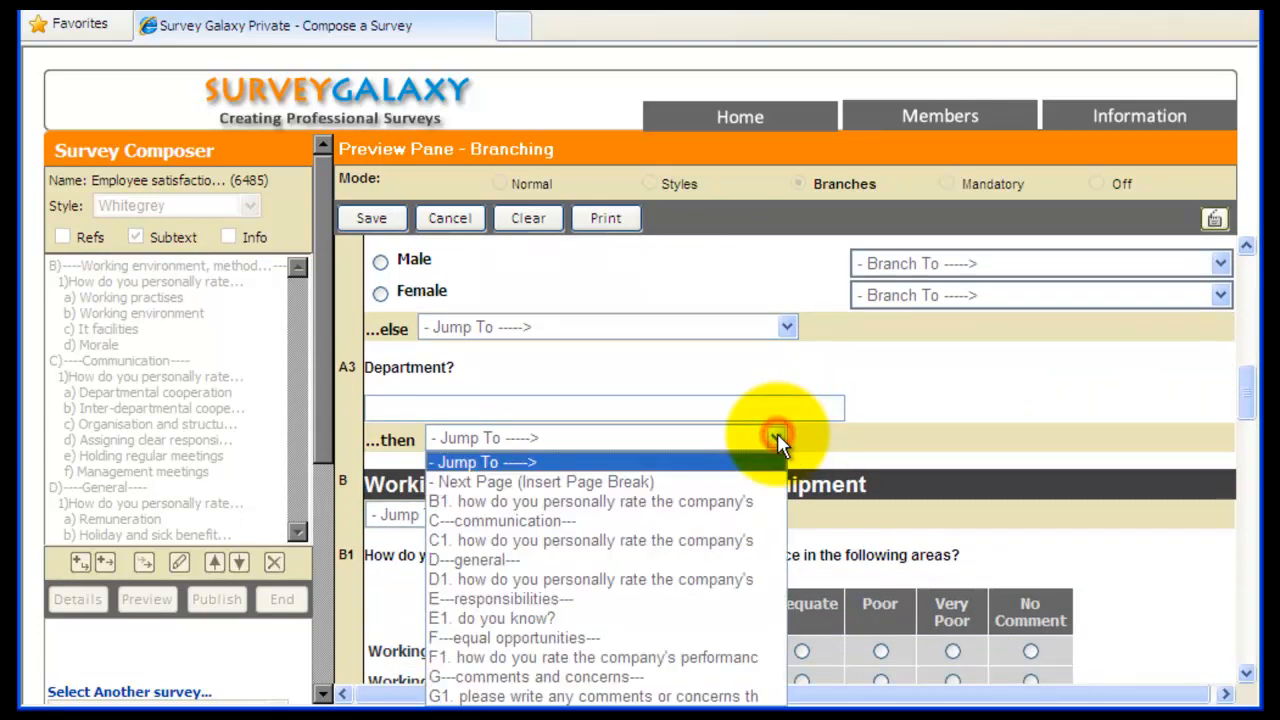
pyautogui.click(766, 488)
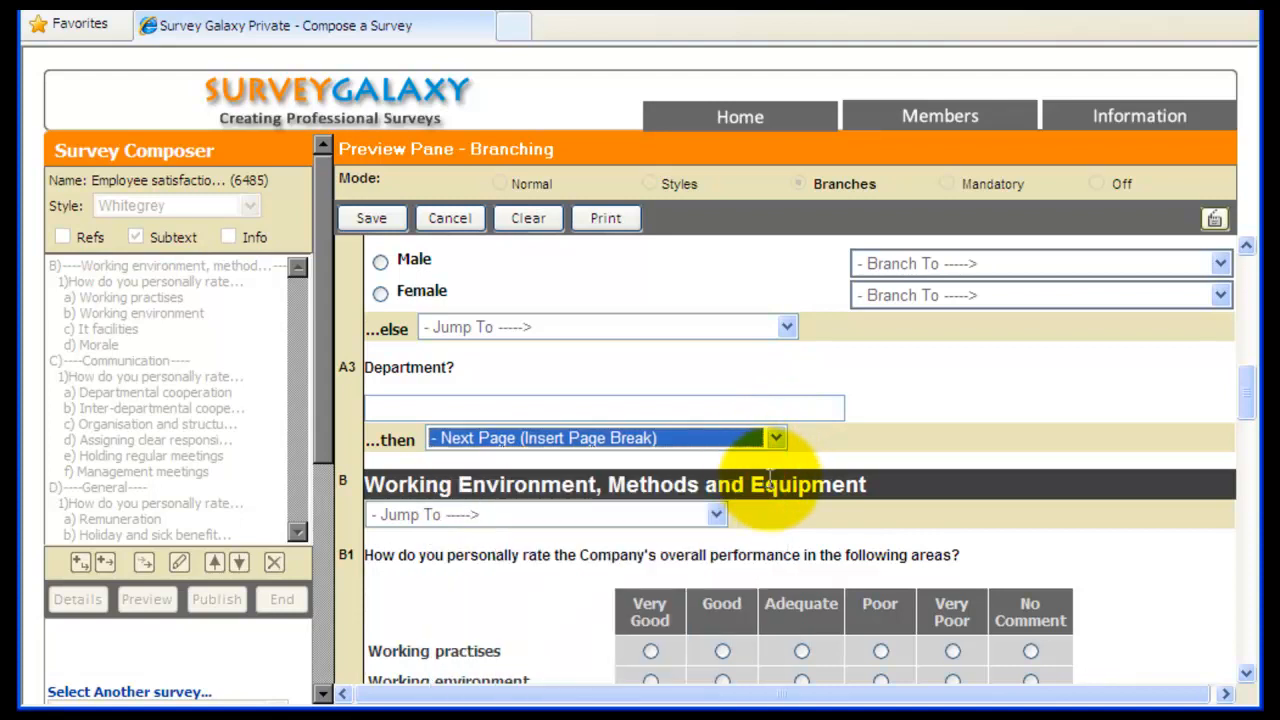
# Step: Set the jump after the Communication section's rating question to Next Page (Insert Page Break), just before General
pyautogui.moveTo(1245, 385); pyautogui.dragTo(1250, 500)
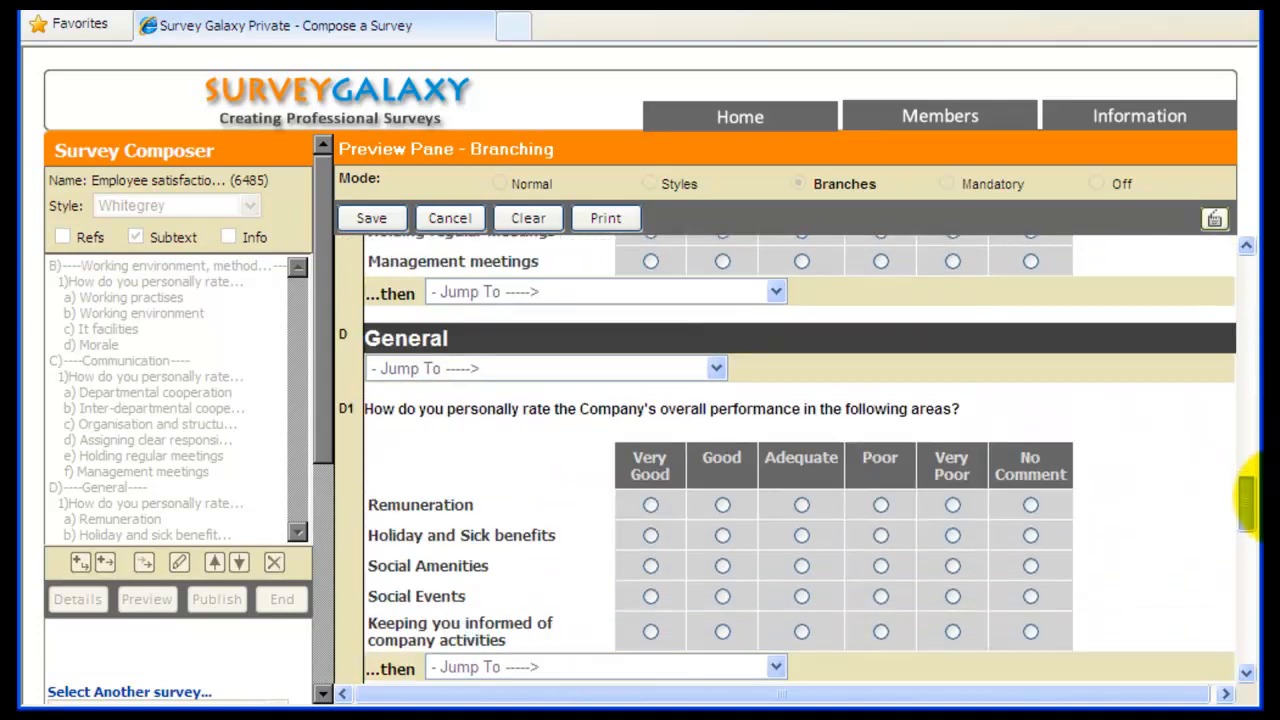
pyautogui.click(777, 291)
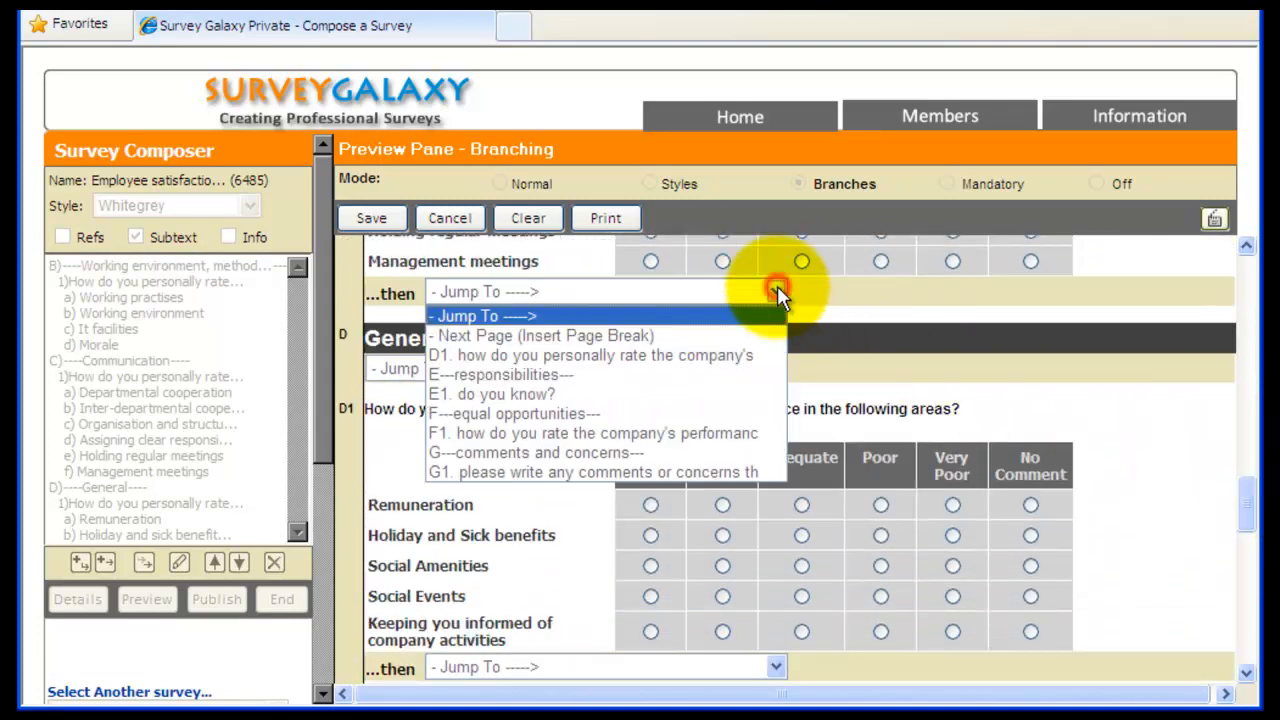
pyautogui.click(766, 338)
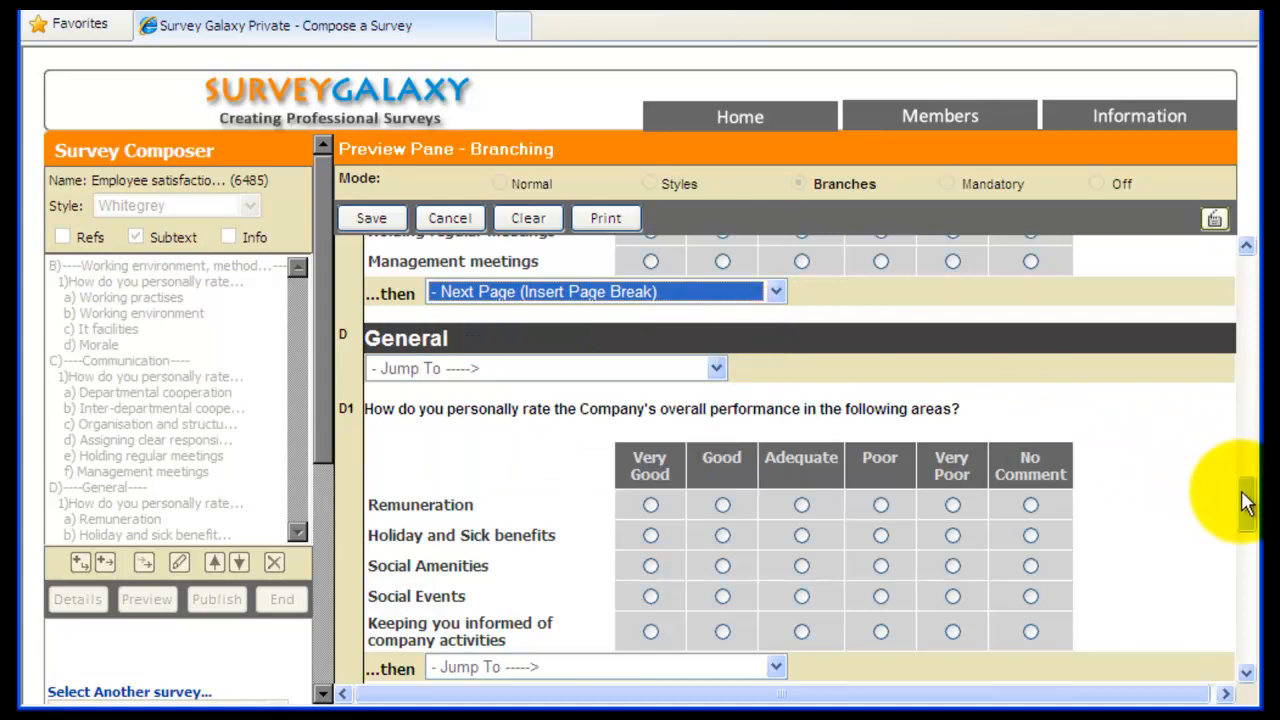
# Step: Set the jump after the Responsibilities question to Next Page (Insert Page Break), just before Equal Opportunities
pyautogui.moveTo(1245, 500); pyautogui.dragTo(1248, 572)
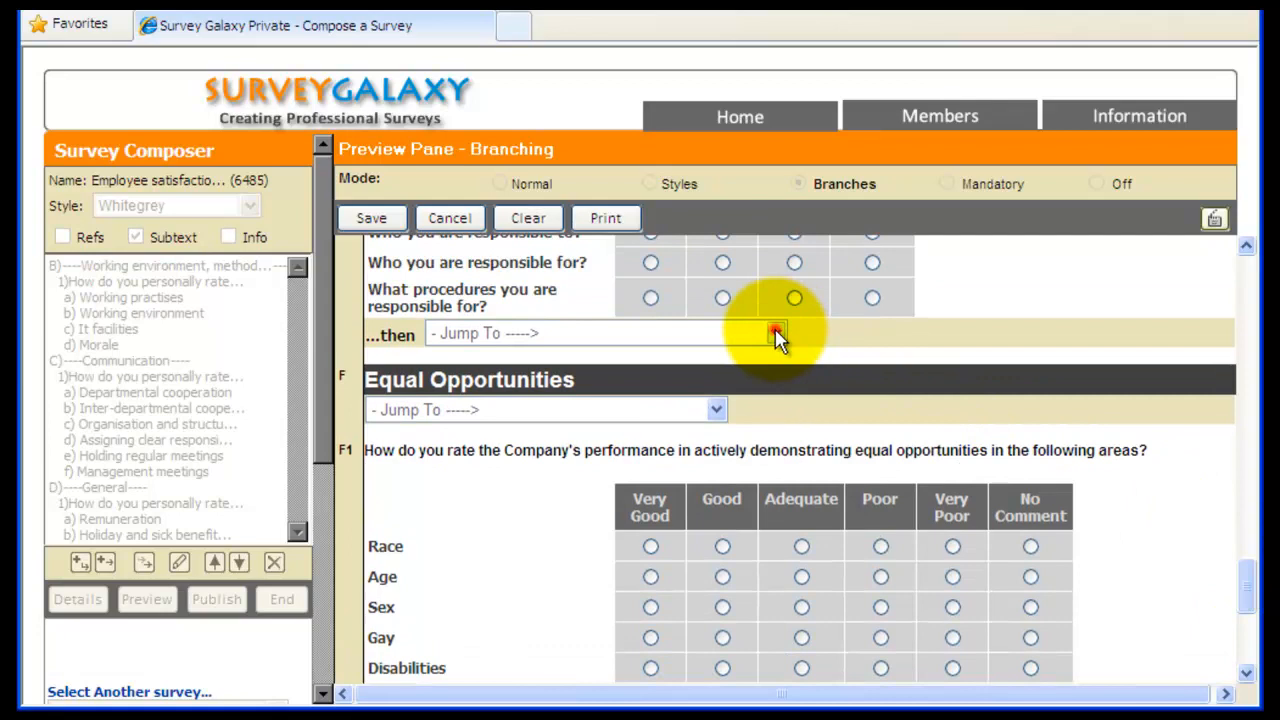
pyautogui.click(777, 335)
pyautogui.click(765, 378)
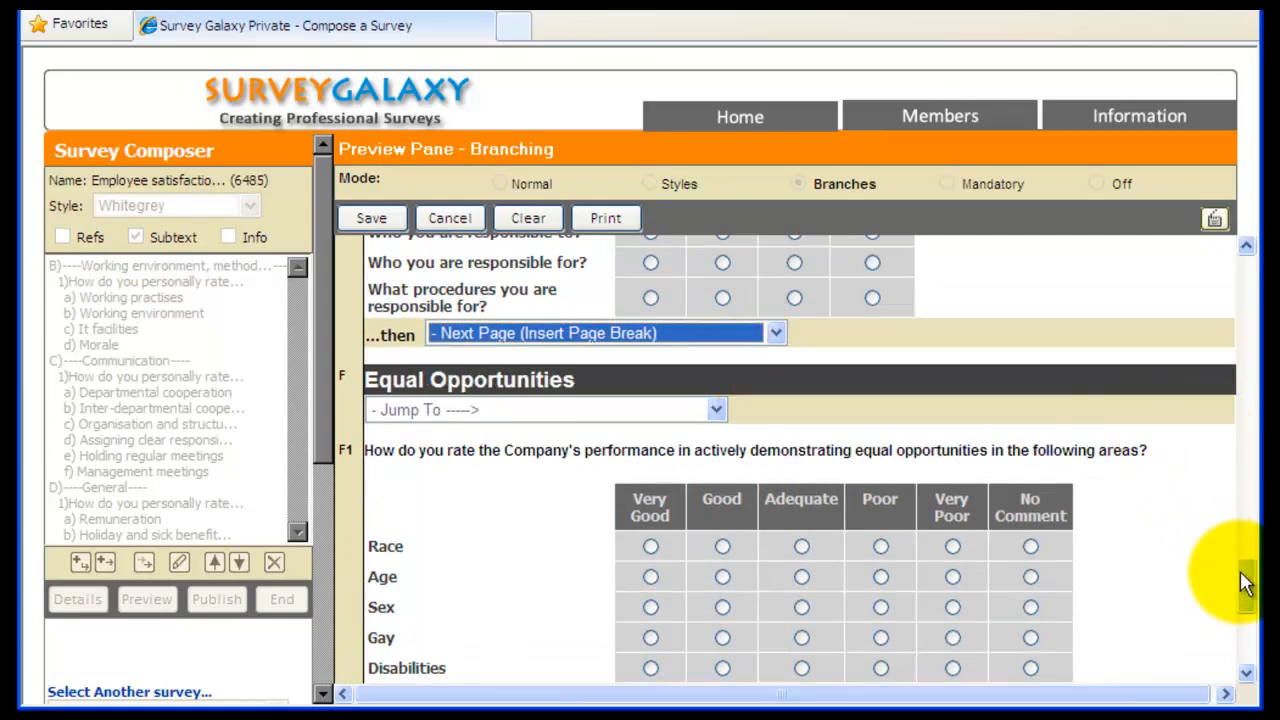
# Step: Save the branching changes and check the manual page break positions throughout the survey preview
pyautogui.moveTo(1247, 584); pyautogui.dragTo(1258, 636)
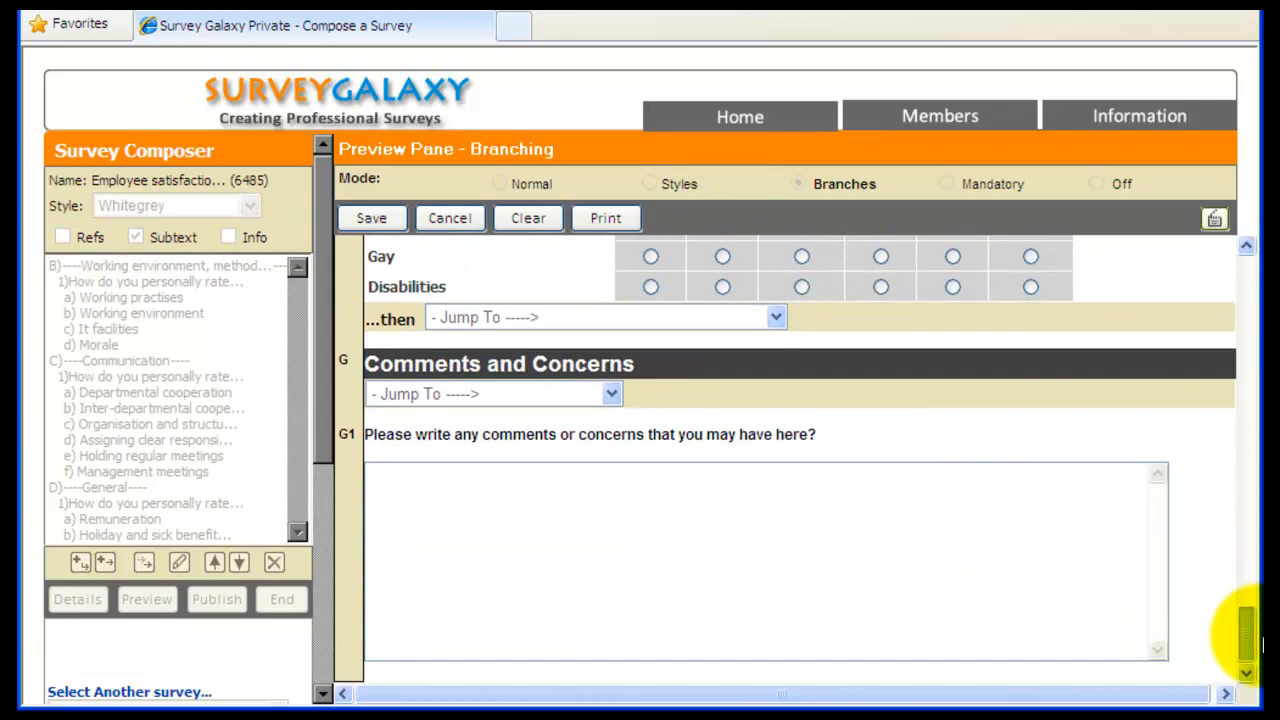
pyautogui.click(370, 219)
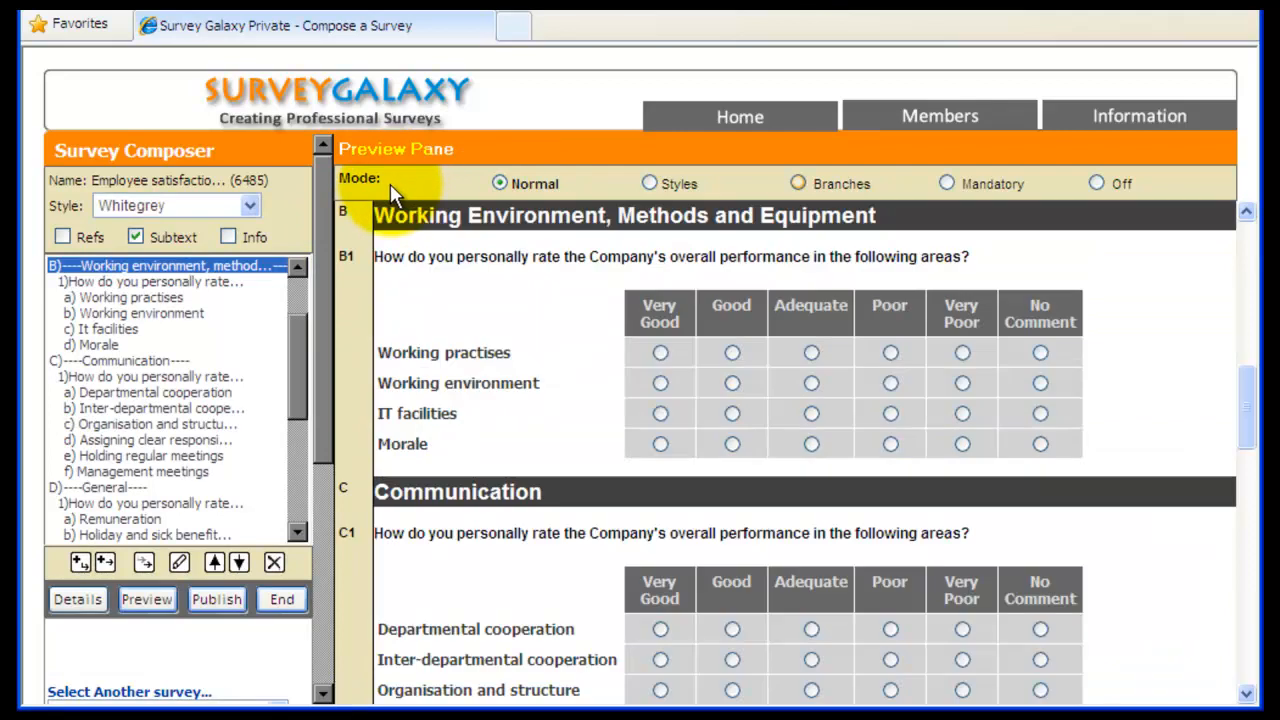
pyautogui.moveTo(1240, 418); pyautogui.dragTo(1211, 386)
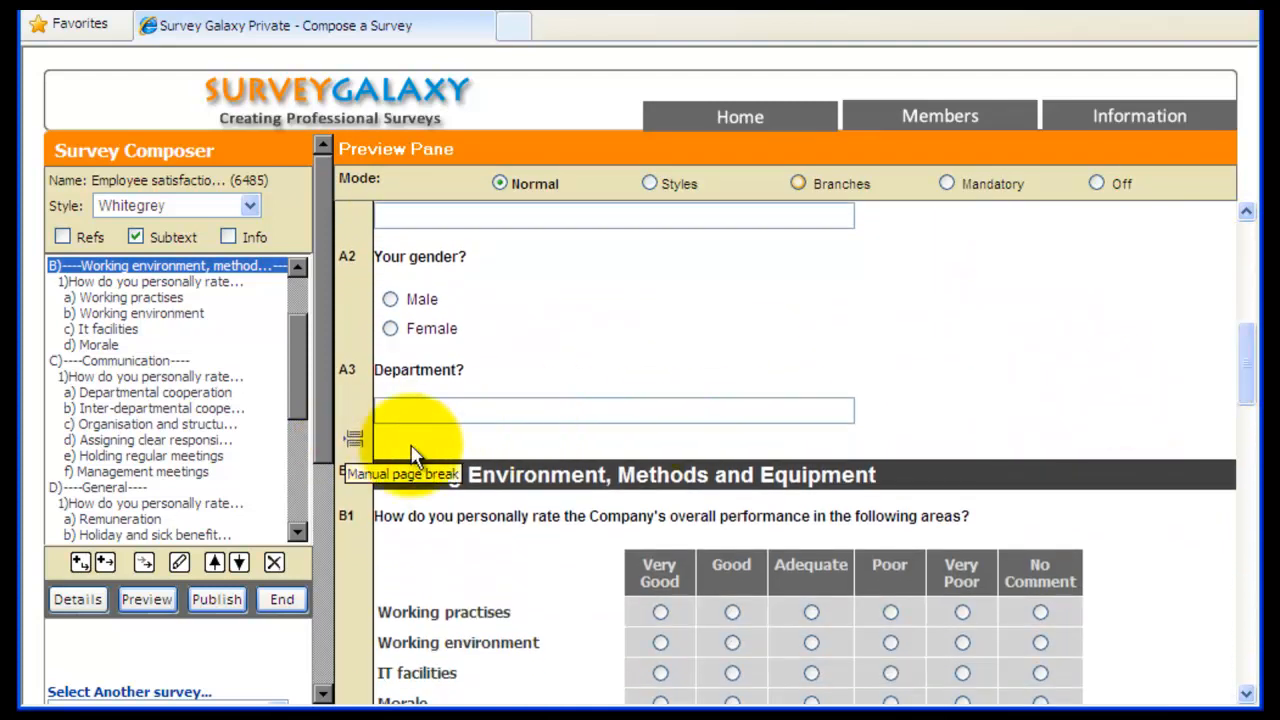
pyautogui.moveTo(1250, 386); pyautogui.dragTo(1240, 492)
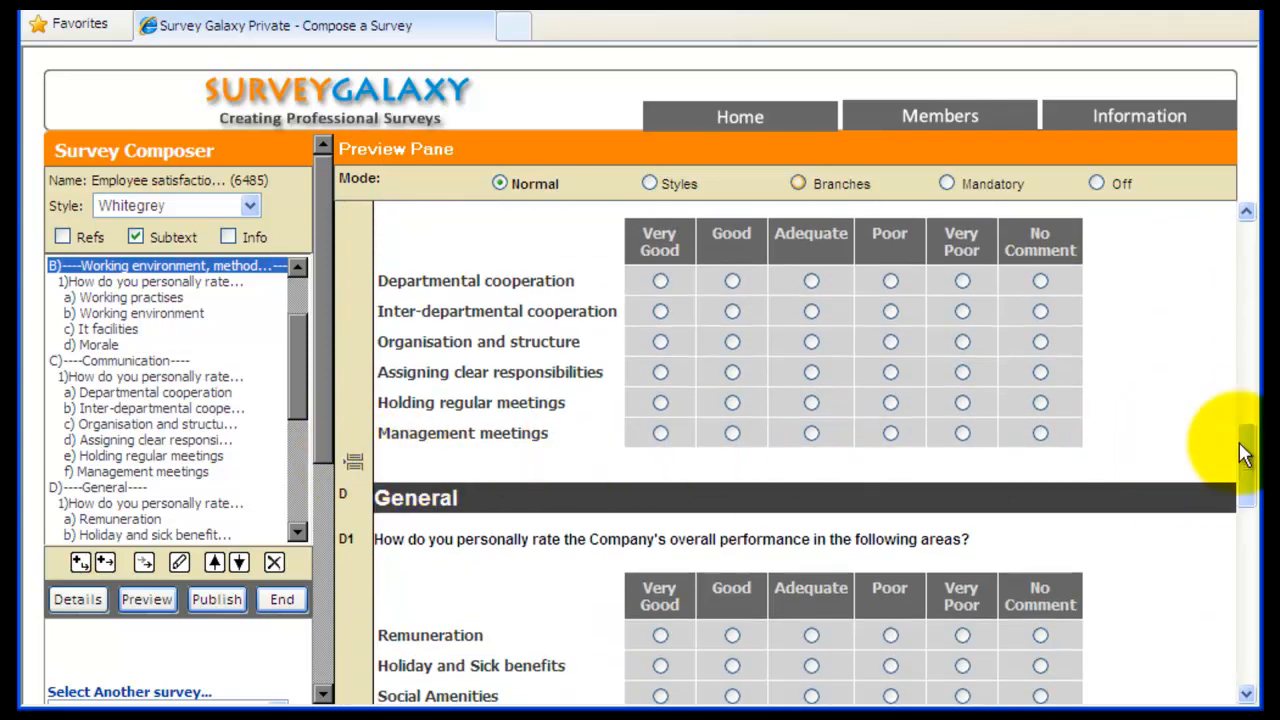
pyautogui.moveTo(1247, 443); pyautogui.dragTo(1229, 566)
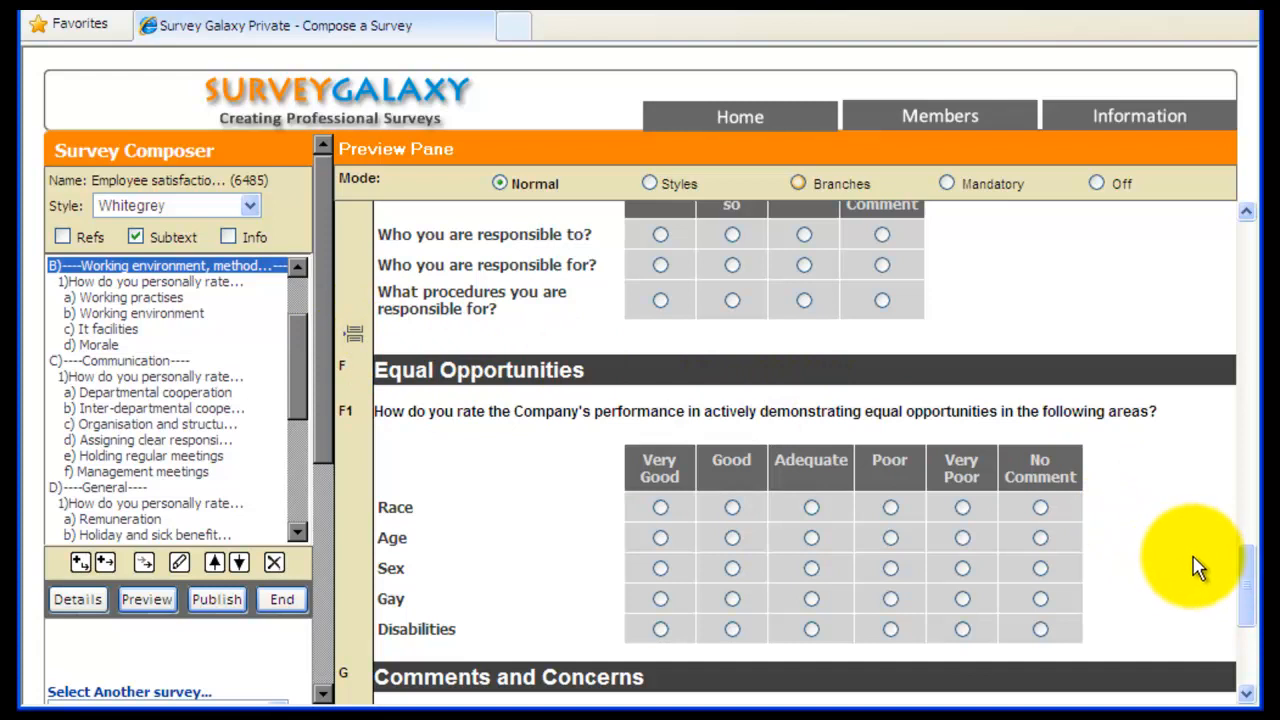
pyautogui.moveTo(1249, 587); pyautogui.dragTo(1270, 170)
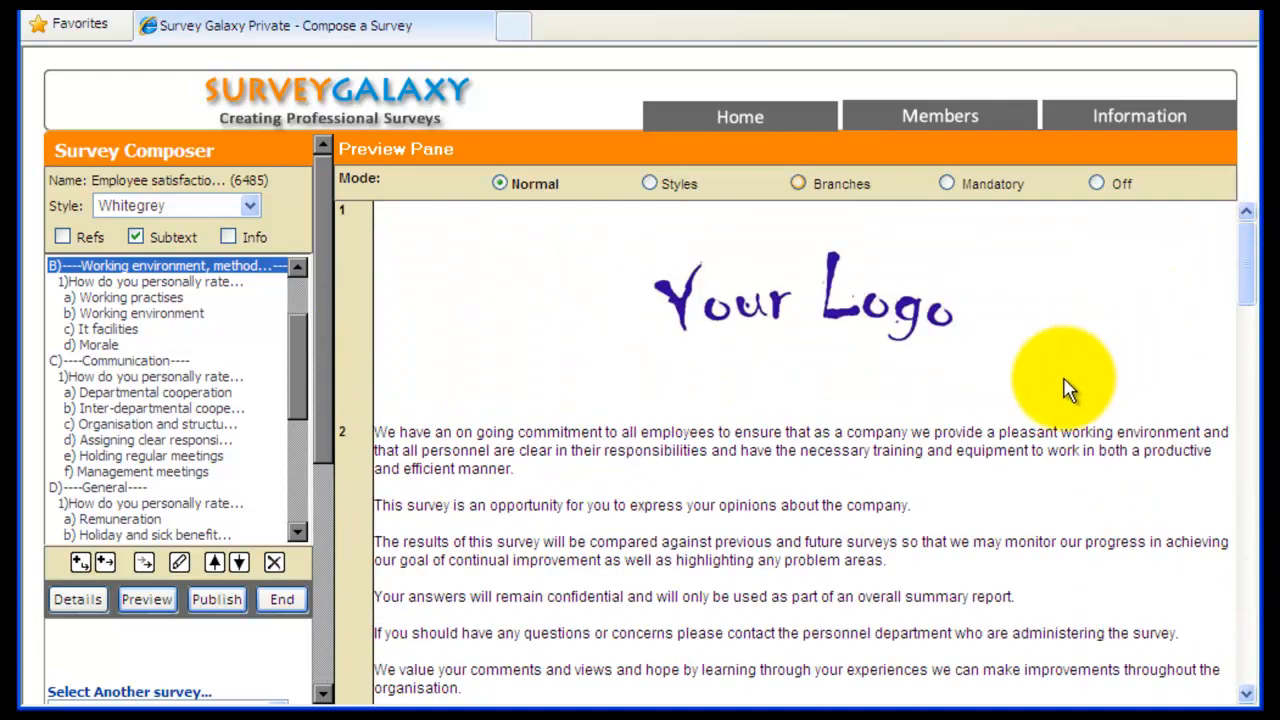